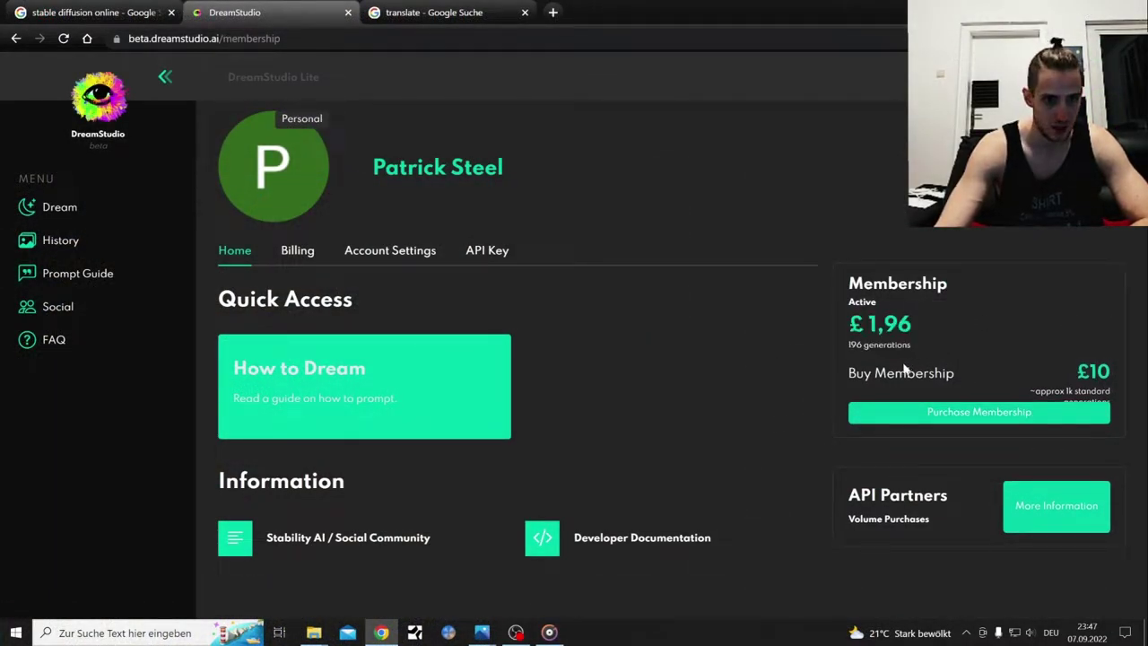
# Step: Look at the account's billing charges overview and return to the Dream page
pyautogui.click(297, 254)
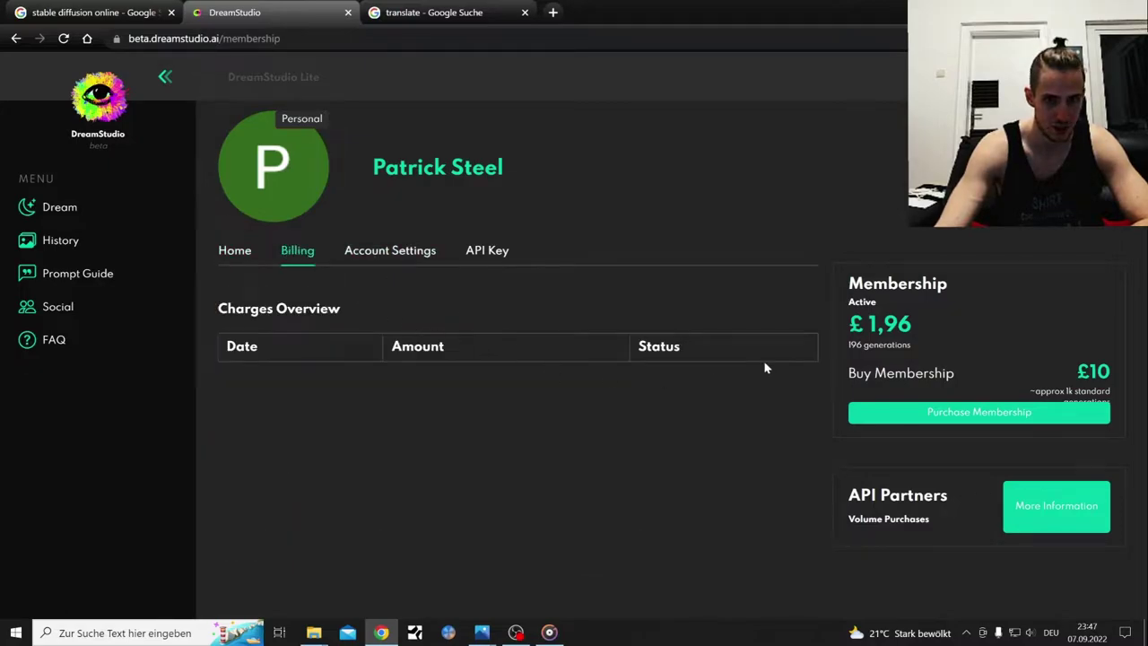
pyautogui.click(15, 39)
pyautogui.click(16, 38)
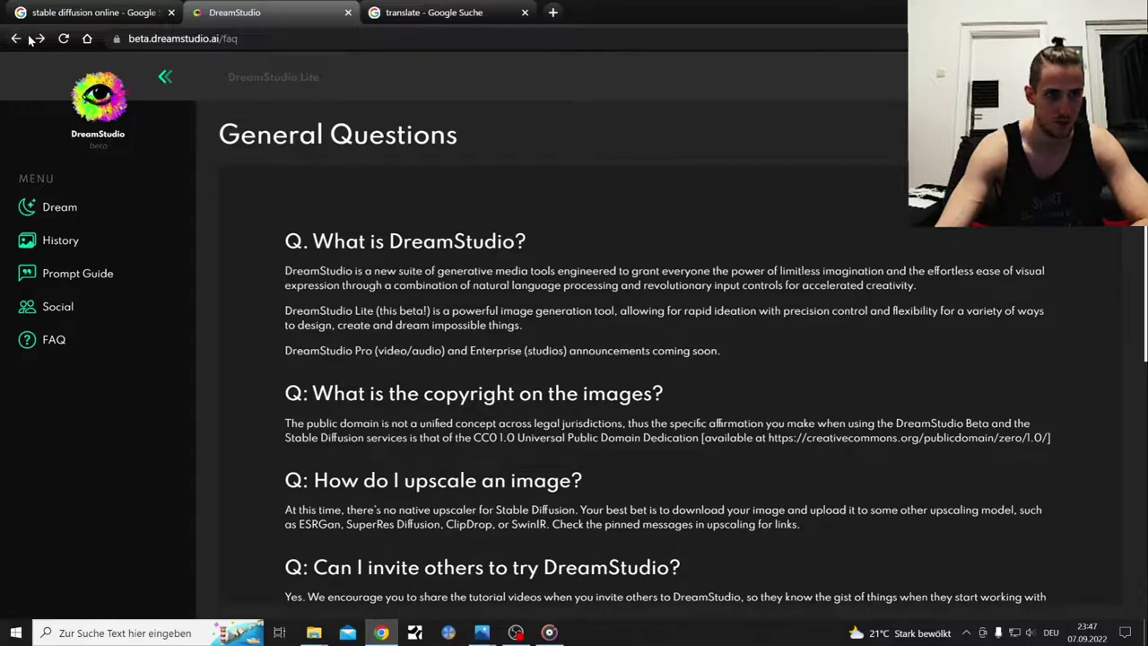
pyautogui.click(39, 39)
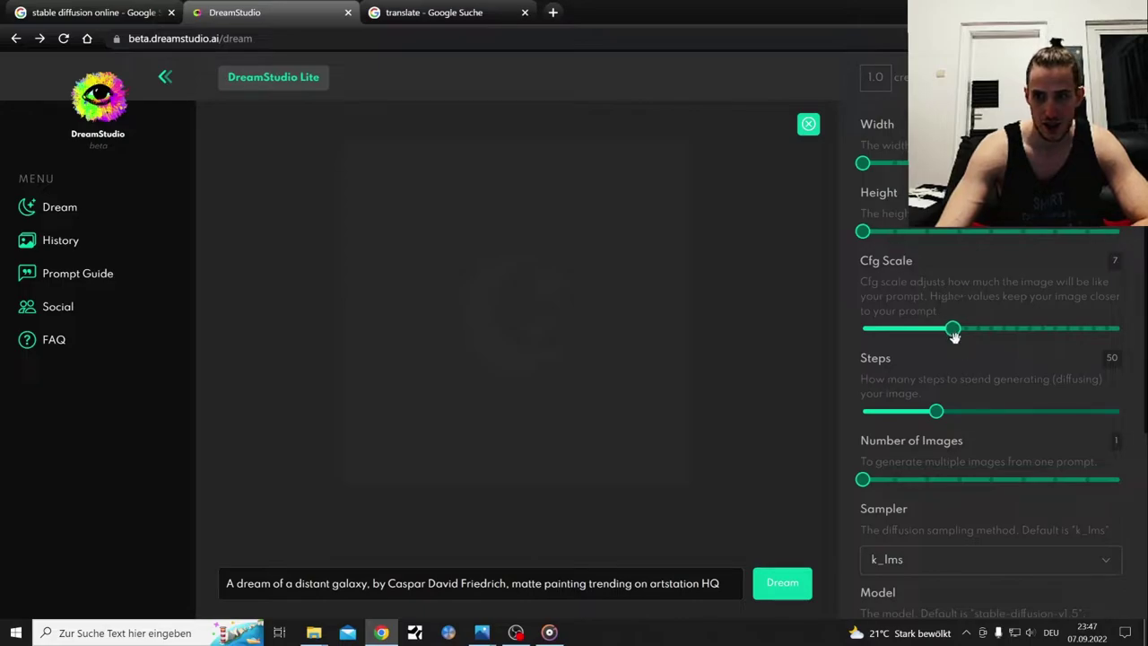
# Step: Set the Cfg Scale to 20 and Steps to 52, and review the sampler, model, seed and initial image settings
pyautogui.moveTo(953, 332)
pyautogui.moveTo(953, 332); pyautogui.dragTo(1121, 330)
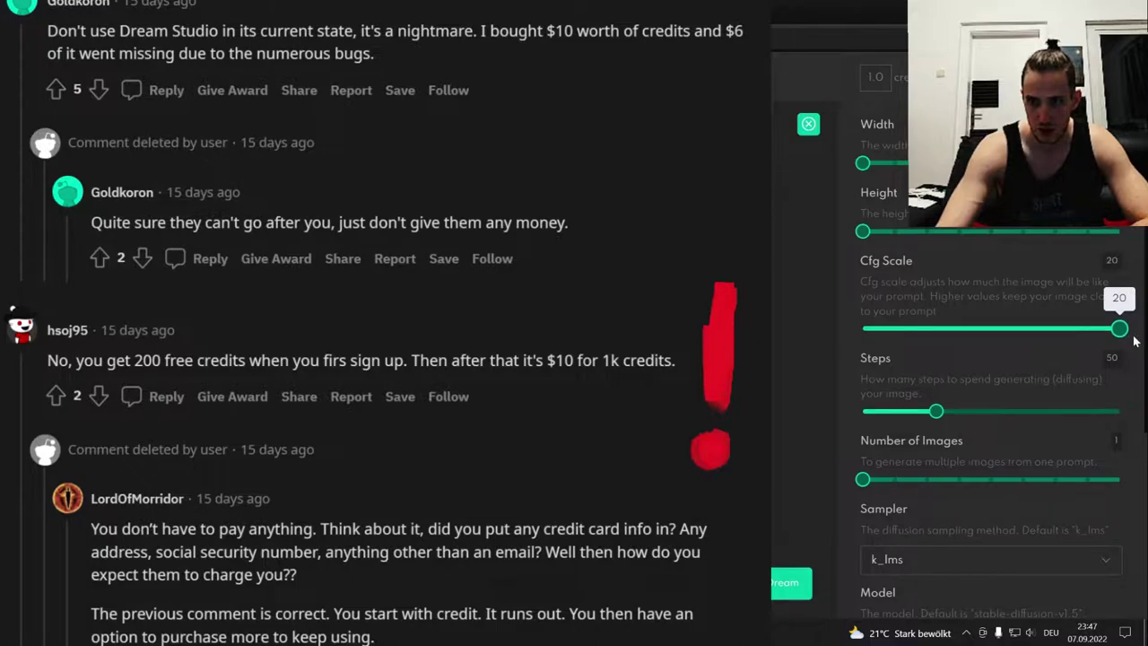
pyautogui.moveTo(935, 411)
pyautogui.mouseDown()
pyautogui.moveTo(1121, 410)
pyautogui.moveTo(940, 411)
pyautogui.mouseUp()
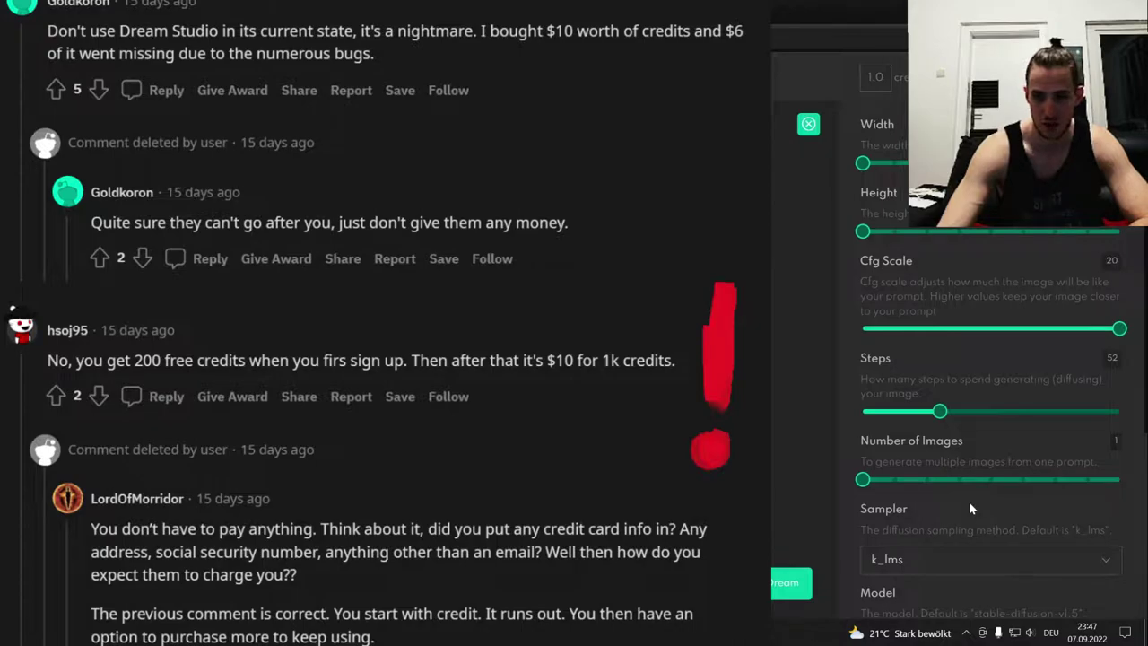
pyautogui.scroll(-2, 968, 498)
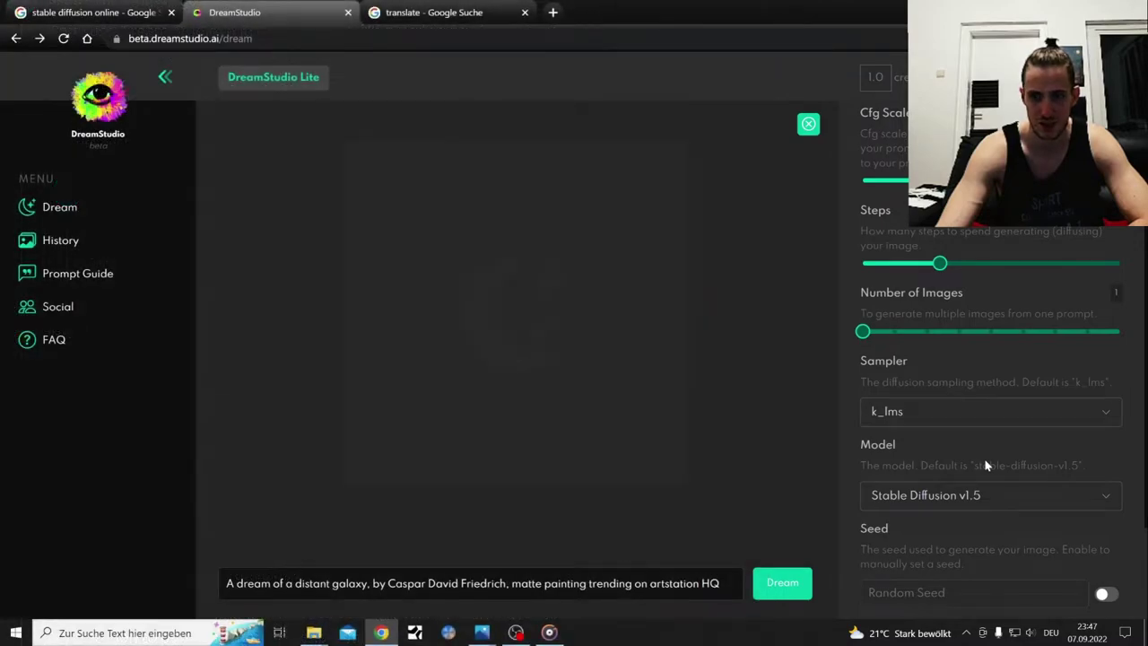
pyautogui.scroll(-1, 984, 461)
pyautogui.scroll(-1, 986, 462)
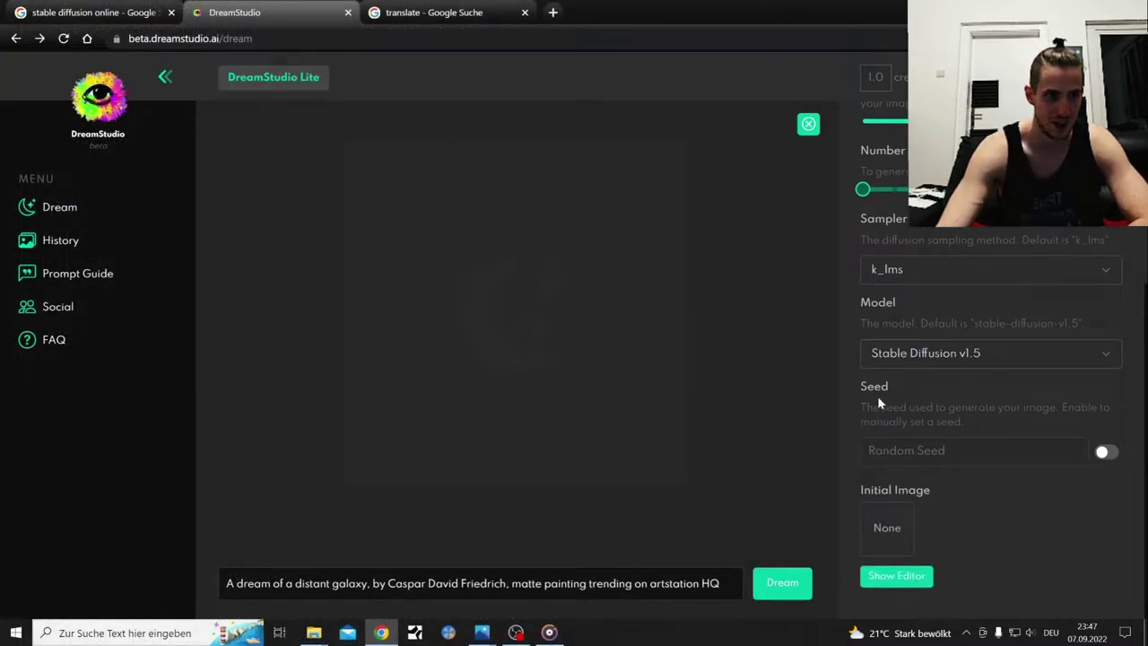
pyautogui.scroll(-1, 813, 416)
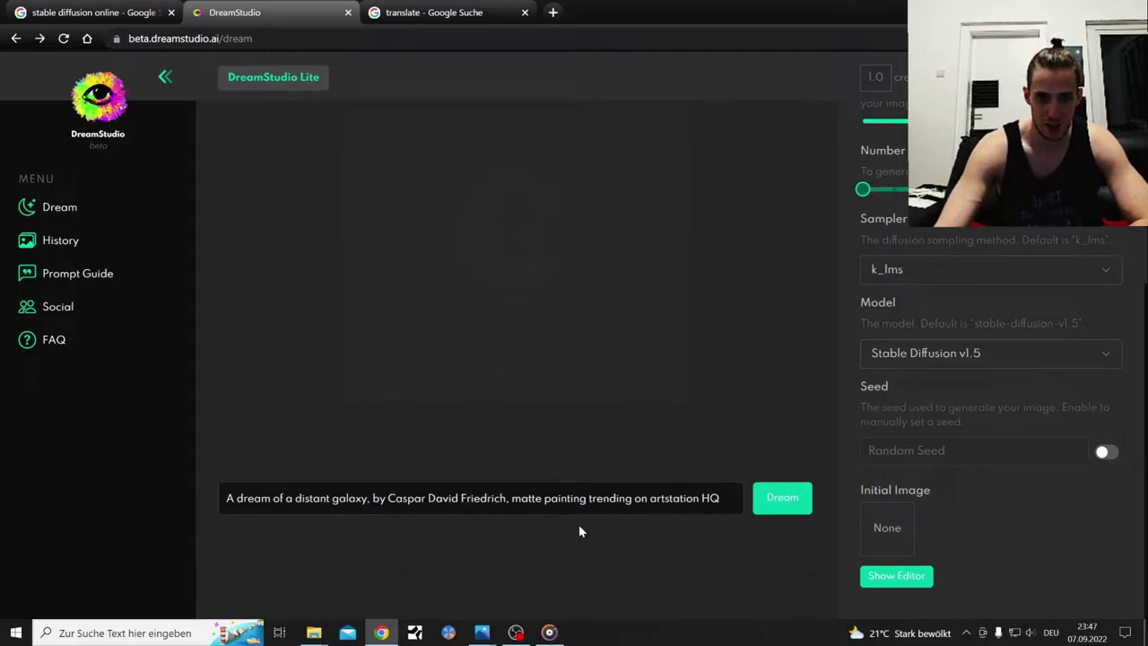
# Step: Switch to Photos to view the generated Obi-Wan, Noah flood and Fallout 3 images one by one, and return to DreamStudio
pyautogui.moveTo(480, 630)
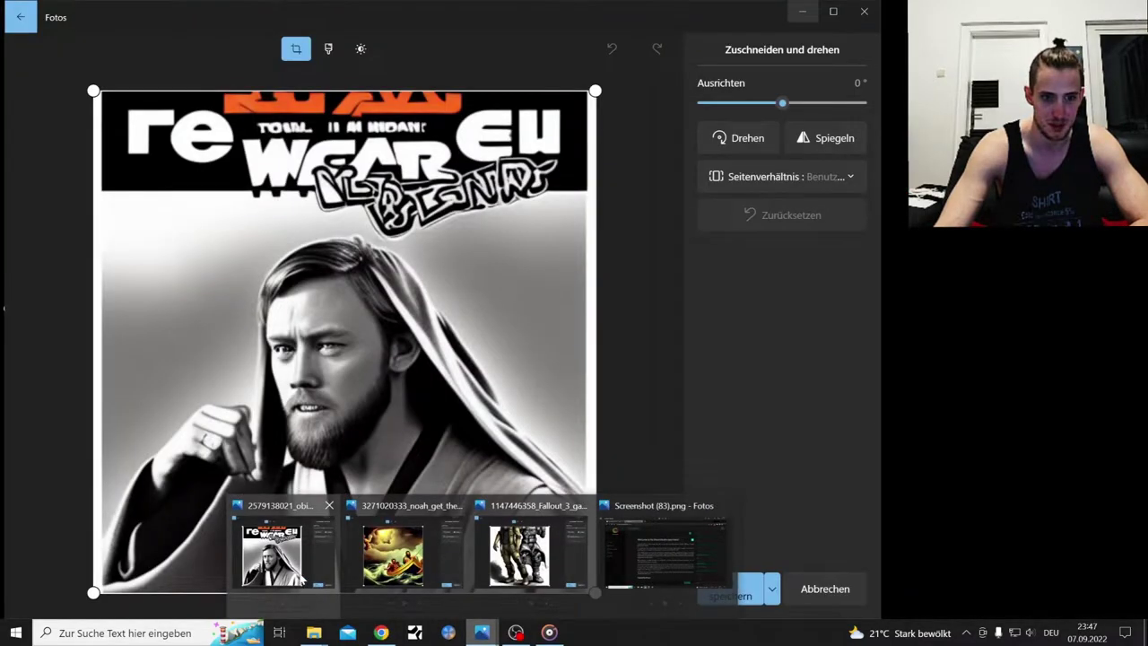
pyautogui.click(303, 579)
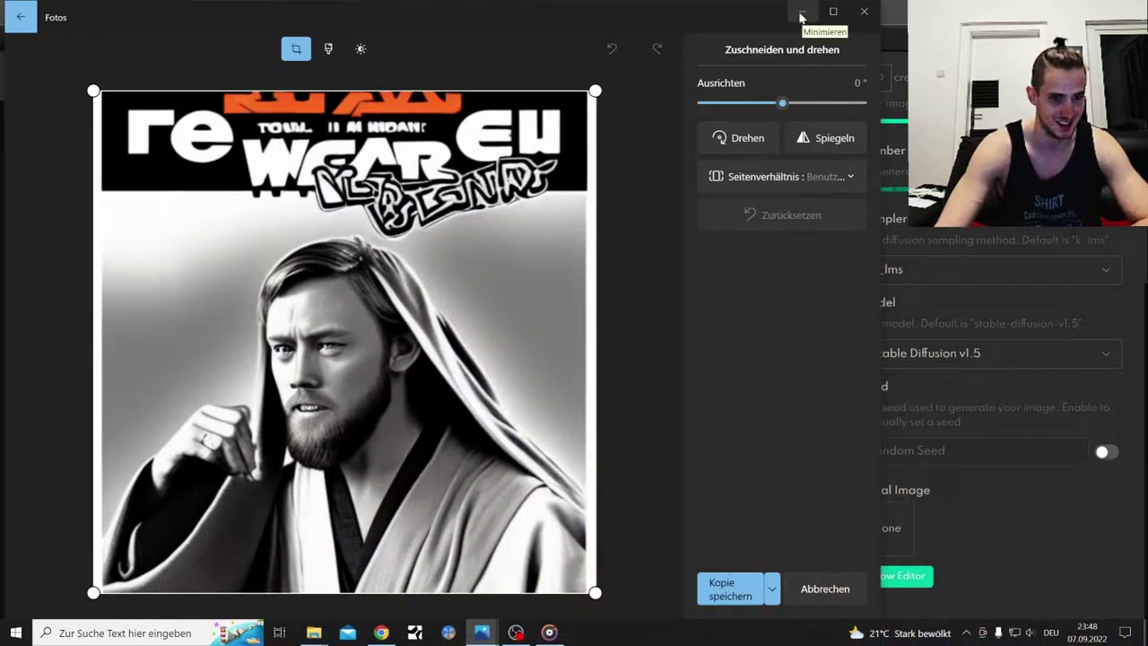
pyautogui.click(801, 16)
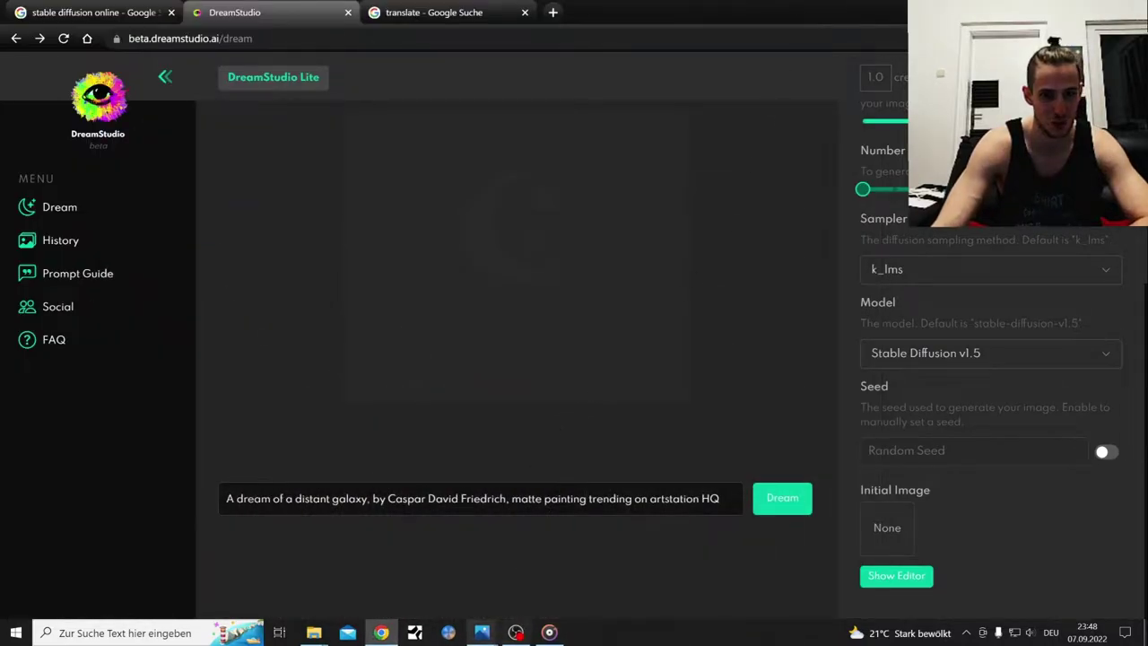
pyautogui.moveTo(482, 632)
pyautogui.click(404, 557)
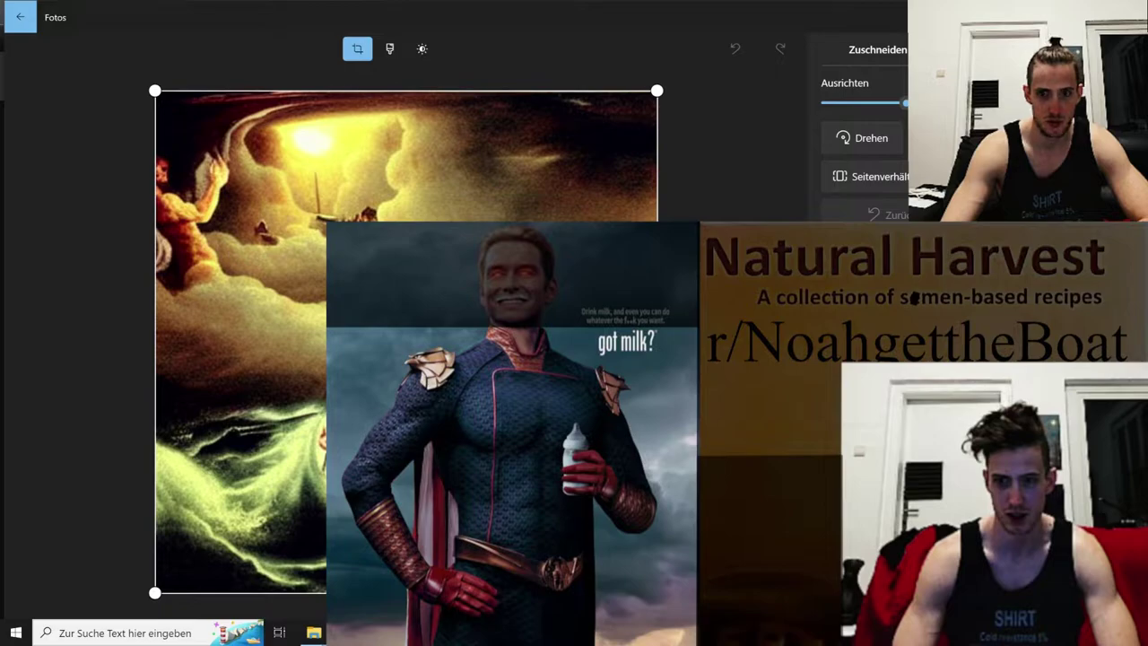
pyautogui.click(381, 632)
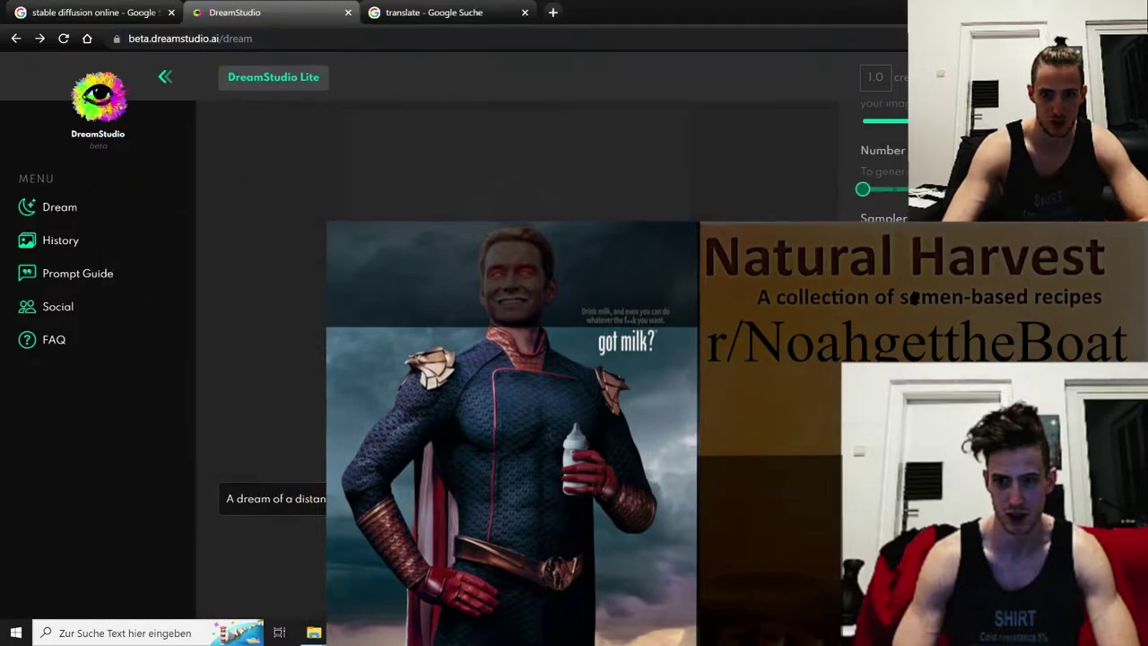
pyautogui.moveTo(487, 637)
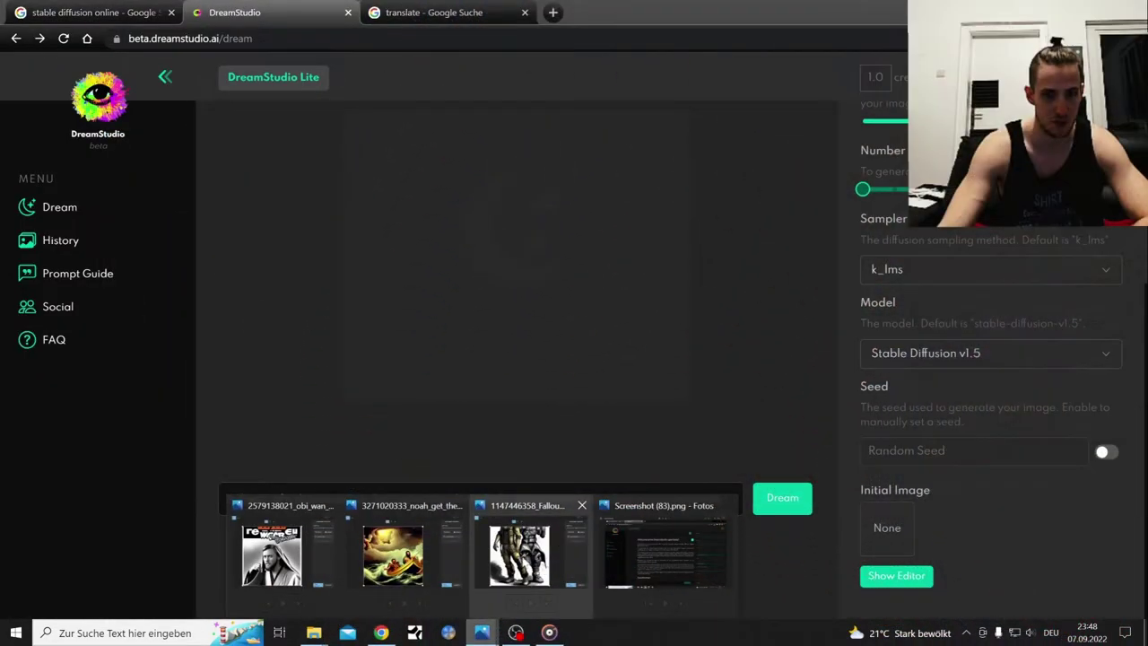
pyautogui.click(528, 557)
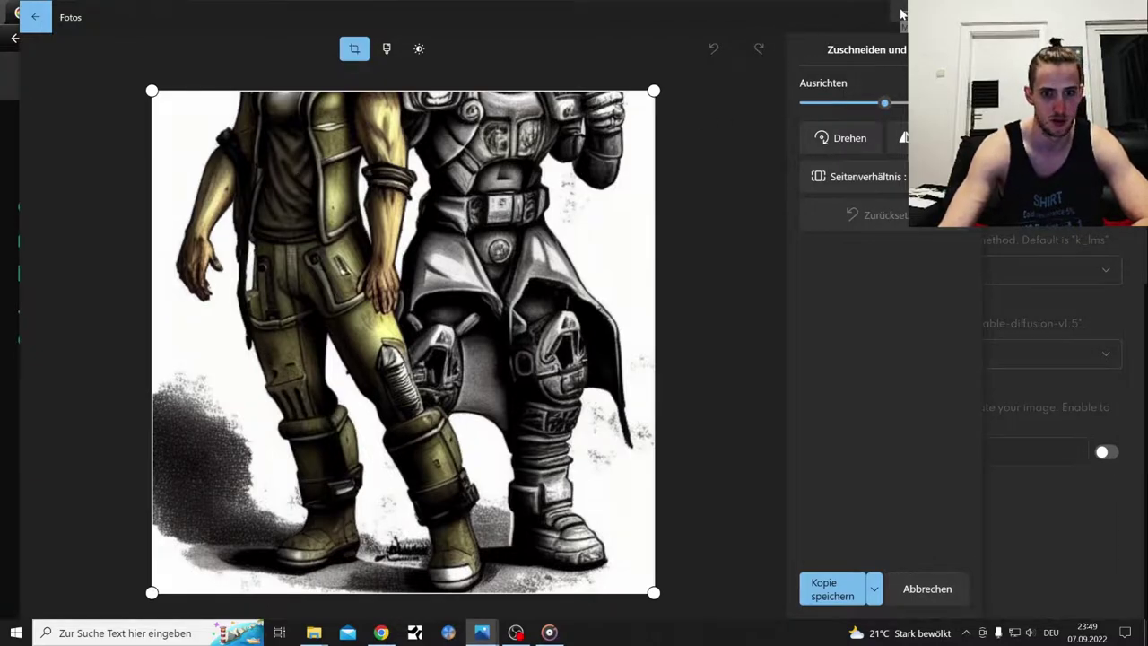
pyautogui.click(960, 14)
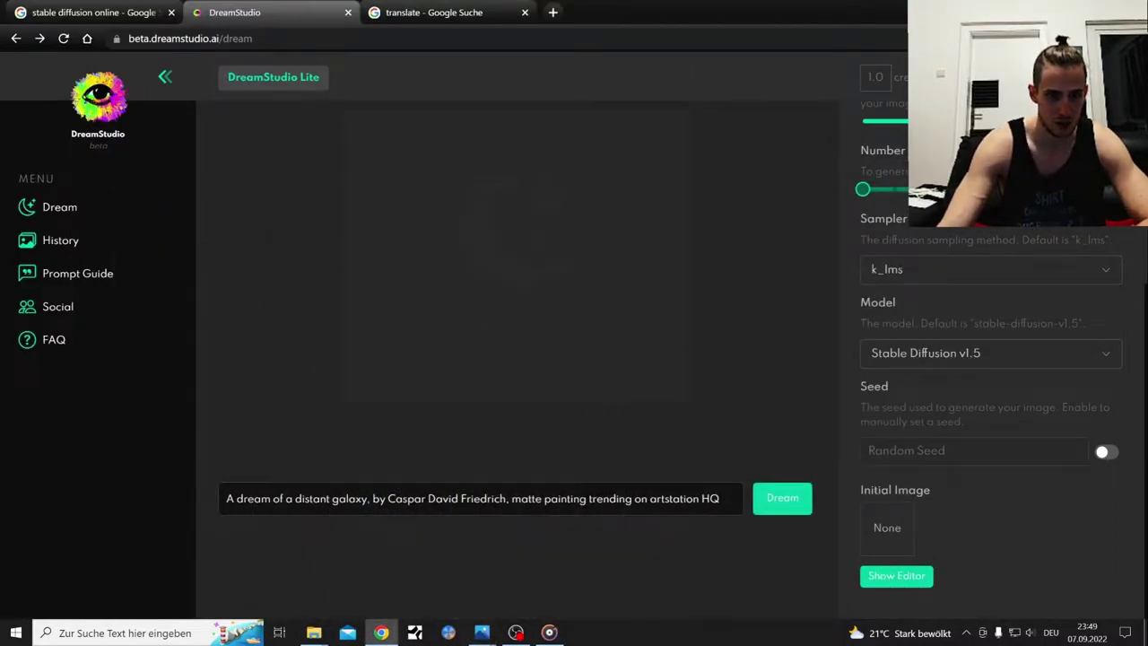
pyautogui.click(459, 499)
pyautogui.moveTo(722, 499); pyautogui.dragTo(224, 498)
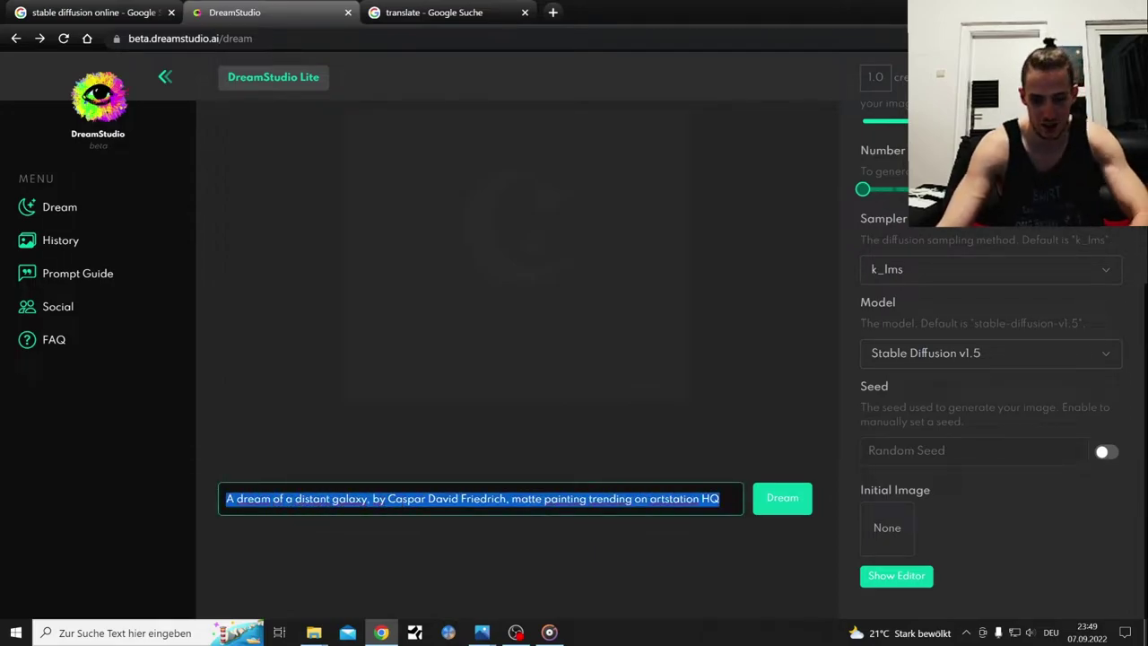
pyautogui.press('BackSpace')
# Step: Read the prompt guide's sections on raw prompt, style, artist, finishing touches and conclusion
pyautogui.click(90, 273)
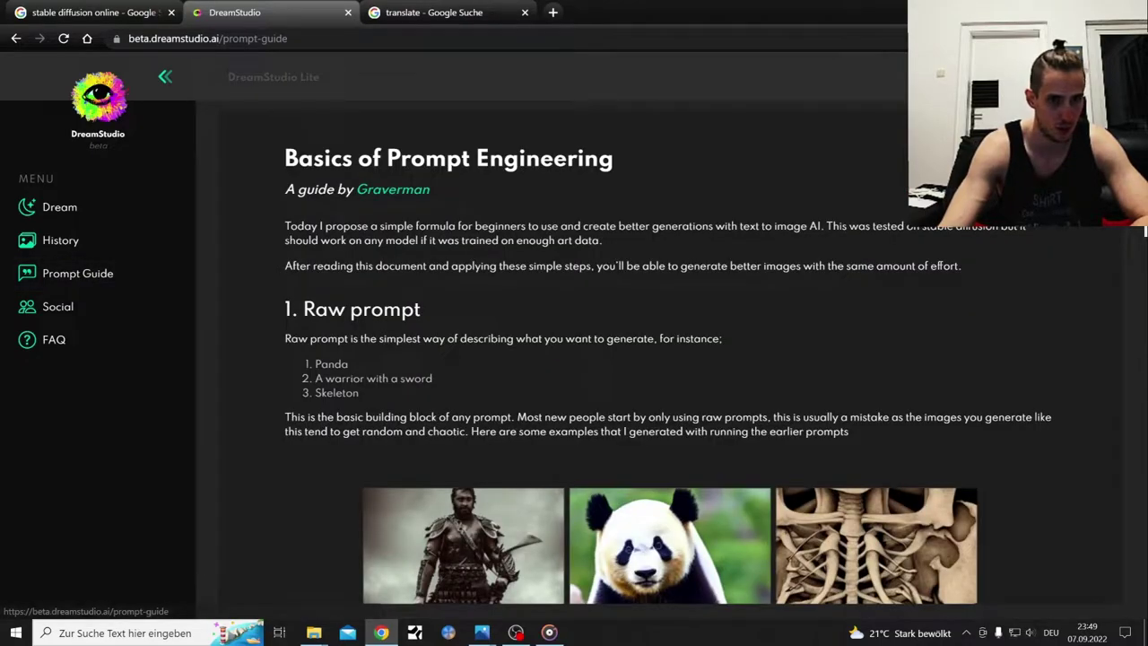
pyautogui.scroll(-1, 903, 279)
pyautogui.scroll(1, 905, 286)
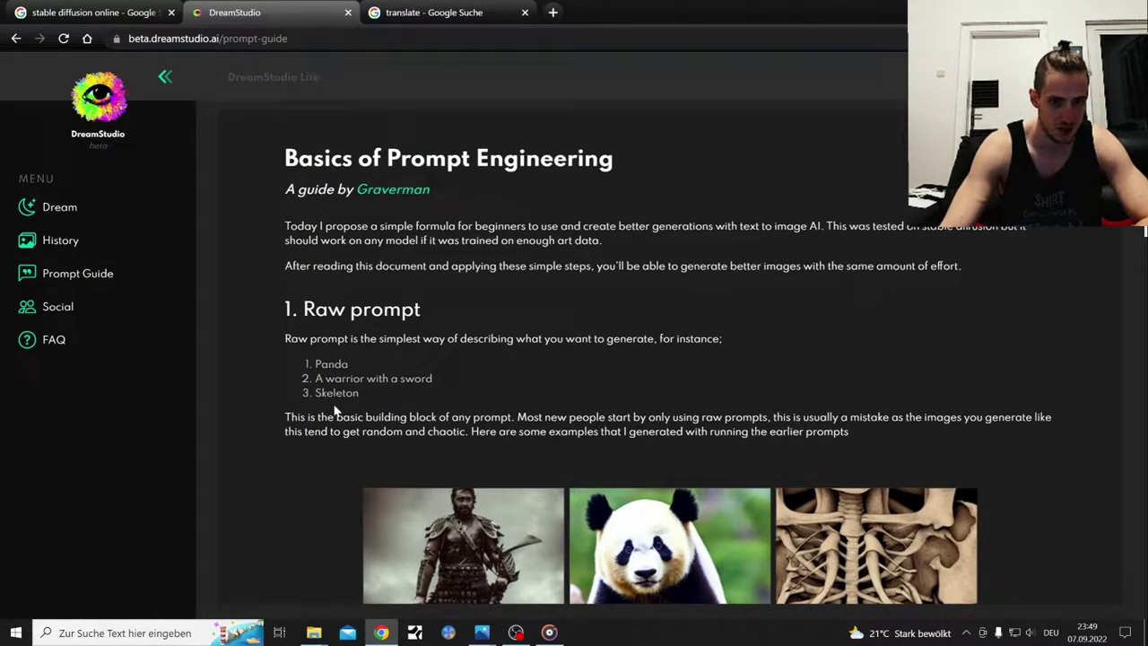
pyautogui.scroll(-2, 358, 405)
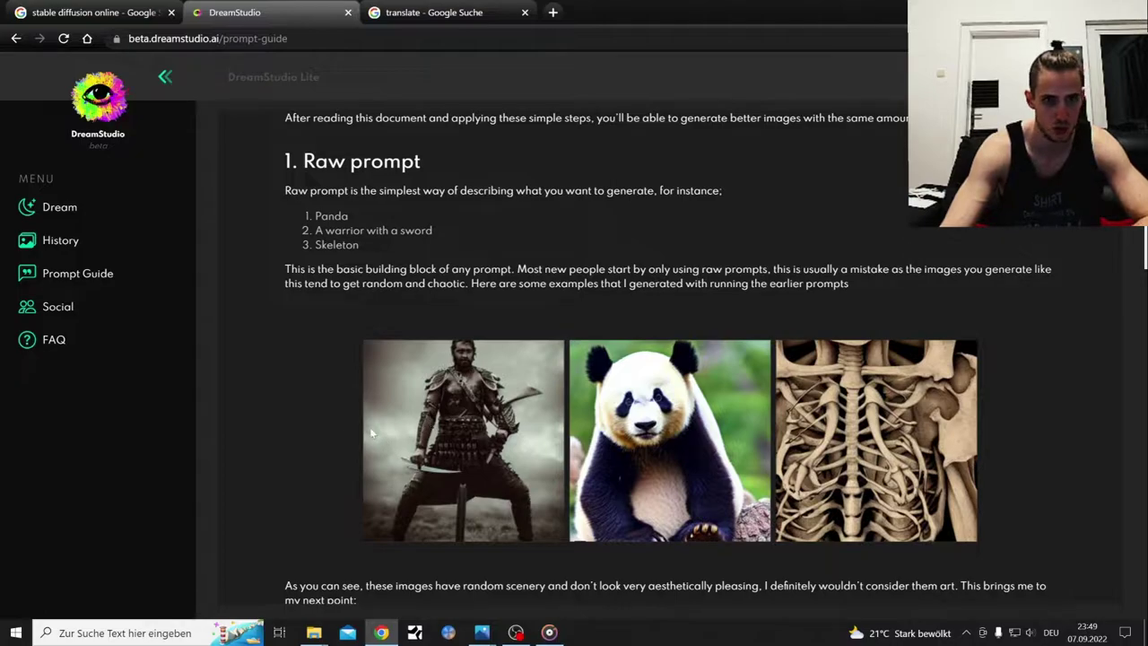
pyautogui.scroll(-3, 287, 408)
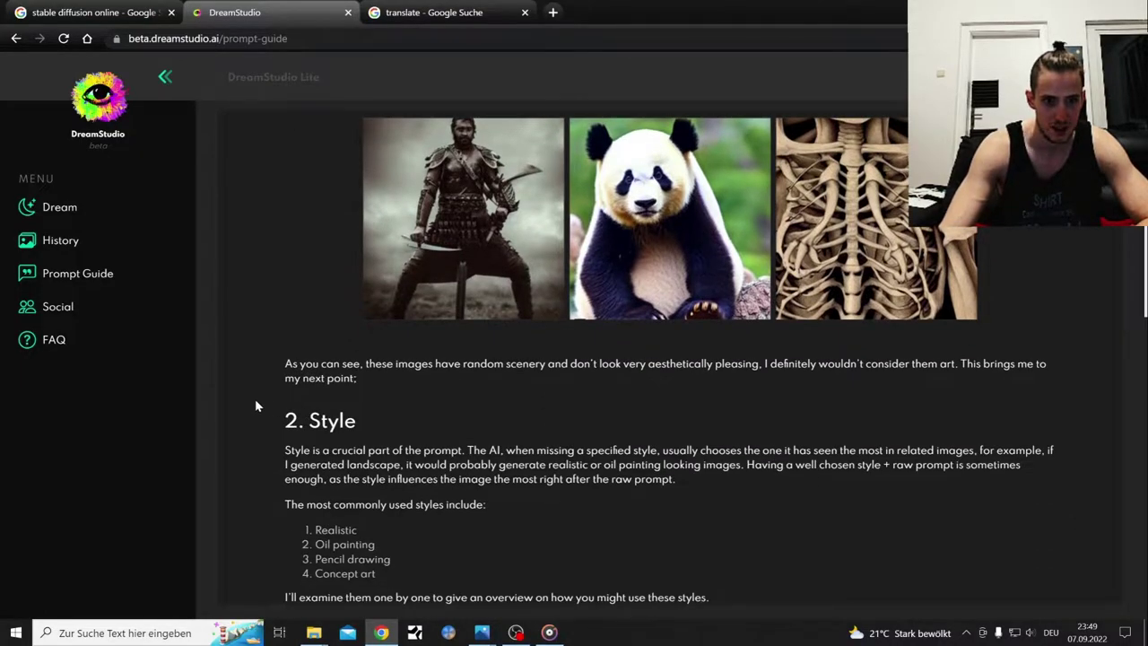
pyautogui.scroll(-3, 255, 405)
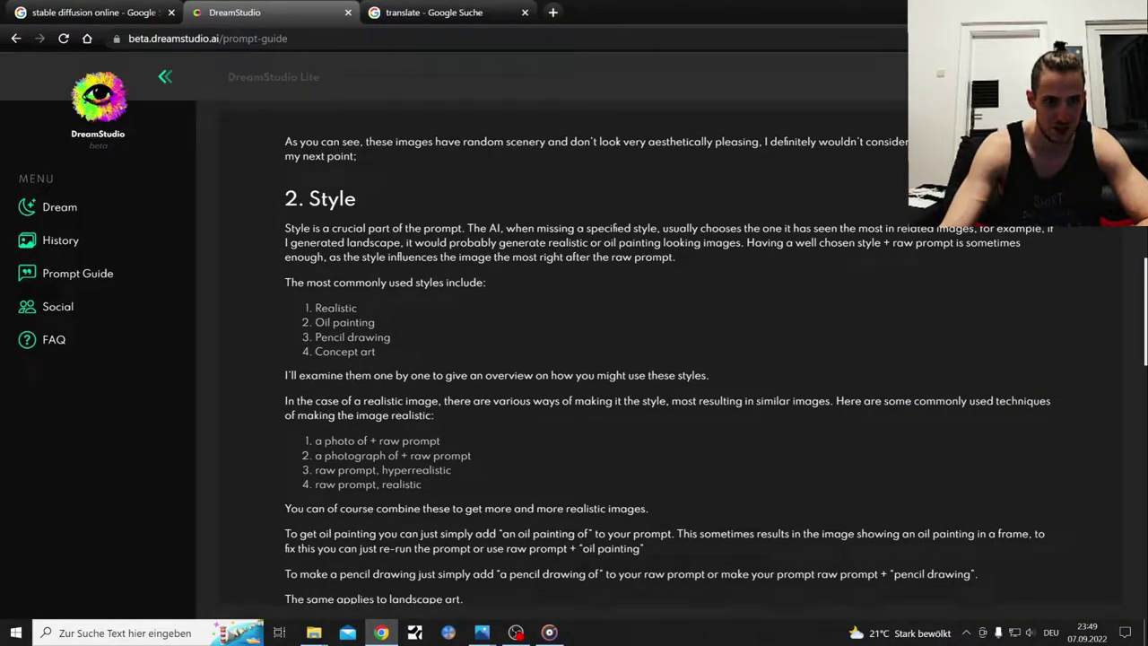
pyautogui.scroll(-2, 376, 354)
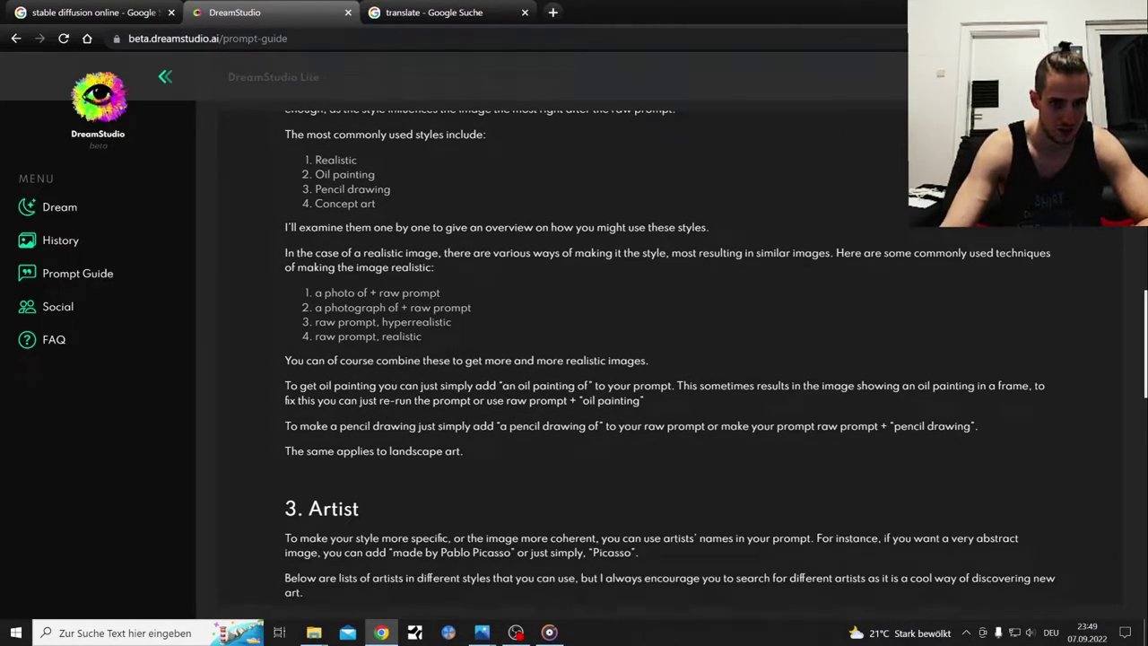
pyautogui.scroll(-4, 373, 398)
pyautogui.scroll(-4, 384, 394)
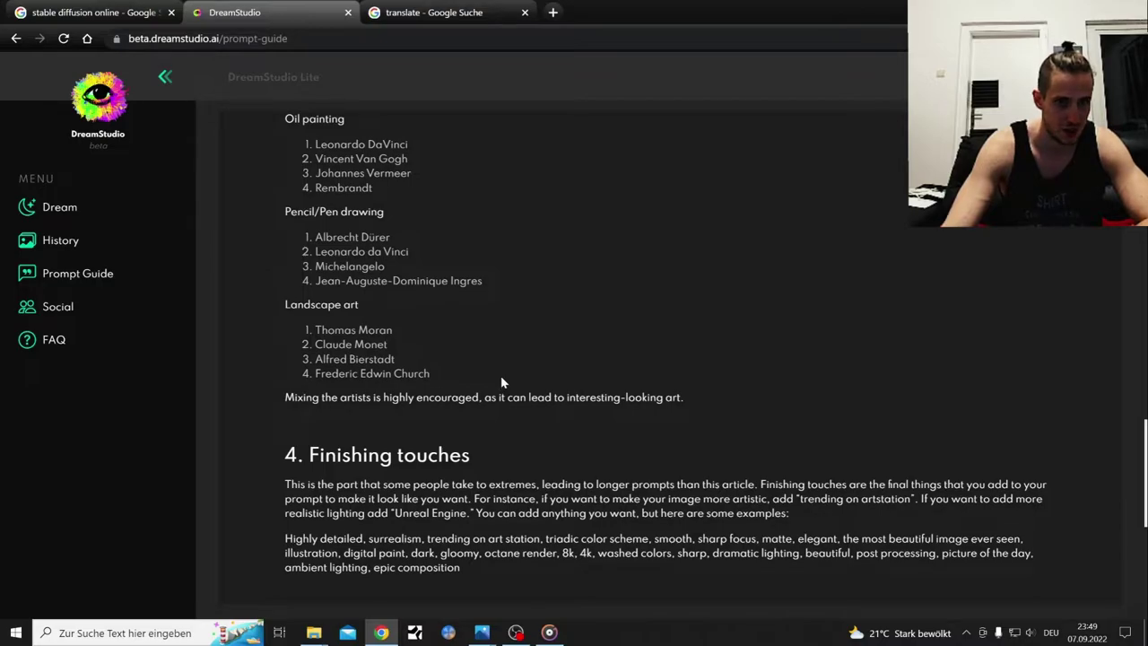
pyautogui.scroll(-3, 494, 370)
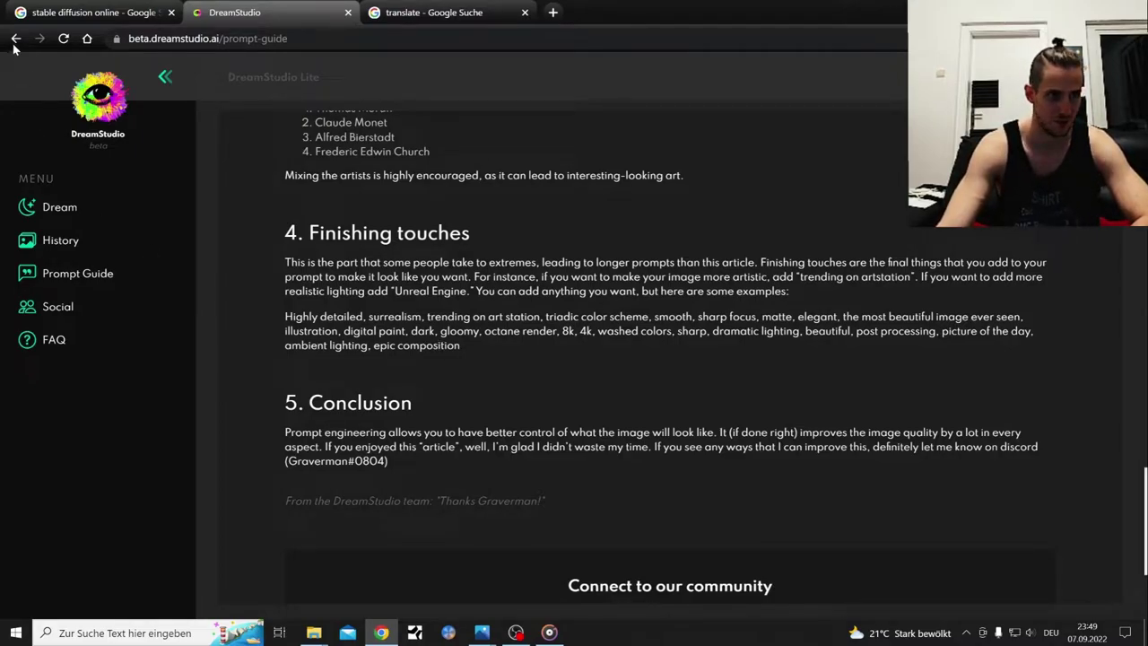
# Step: Return to the Dream page, replace the default prompt with "Jedi Cat with a blue light saber" and generate the image
pyautogui.click(54, 211)
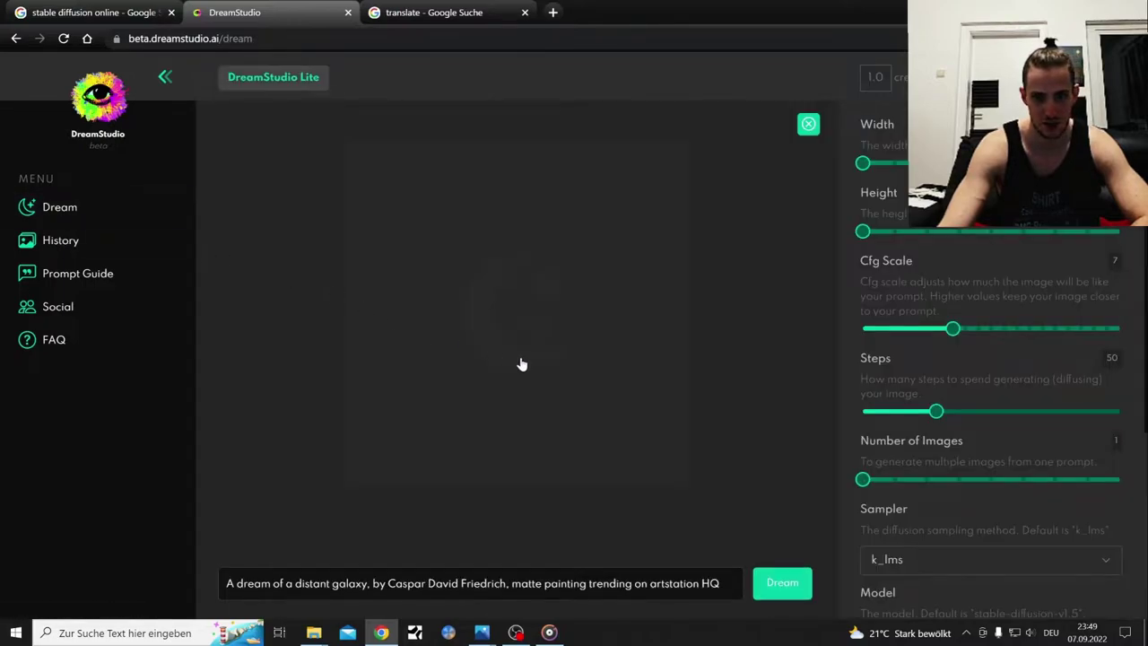
pyautogui.moveTo(722, 499); pyautogui.dragTo(226, 499)
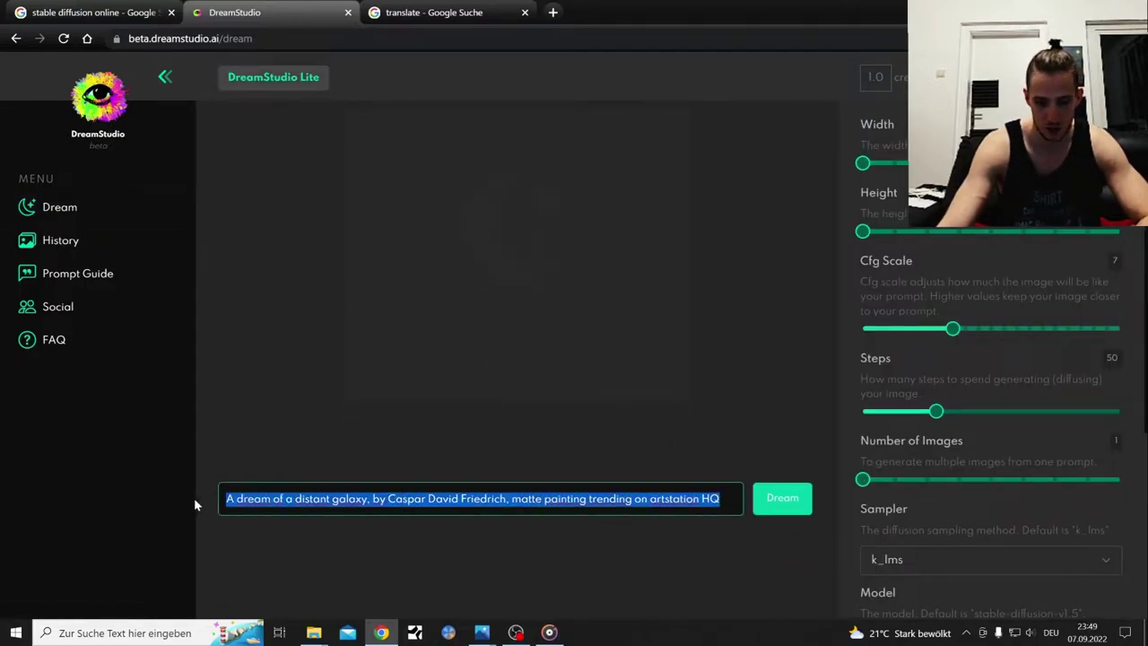
pyautogui.press('BackSpace')
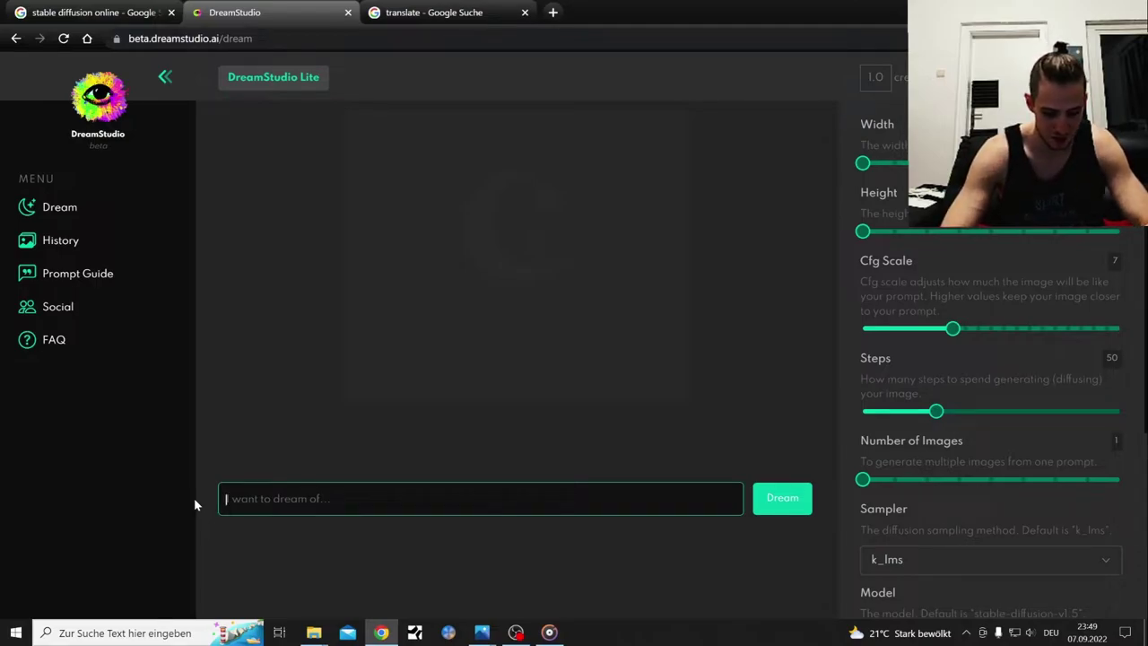
pyautogui.write('j')
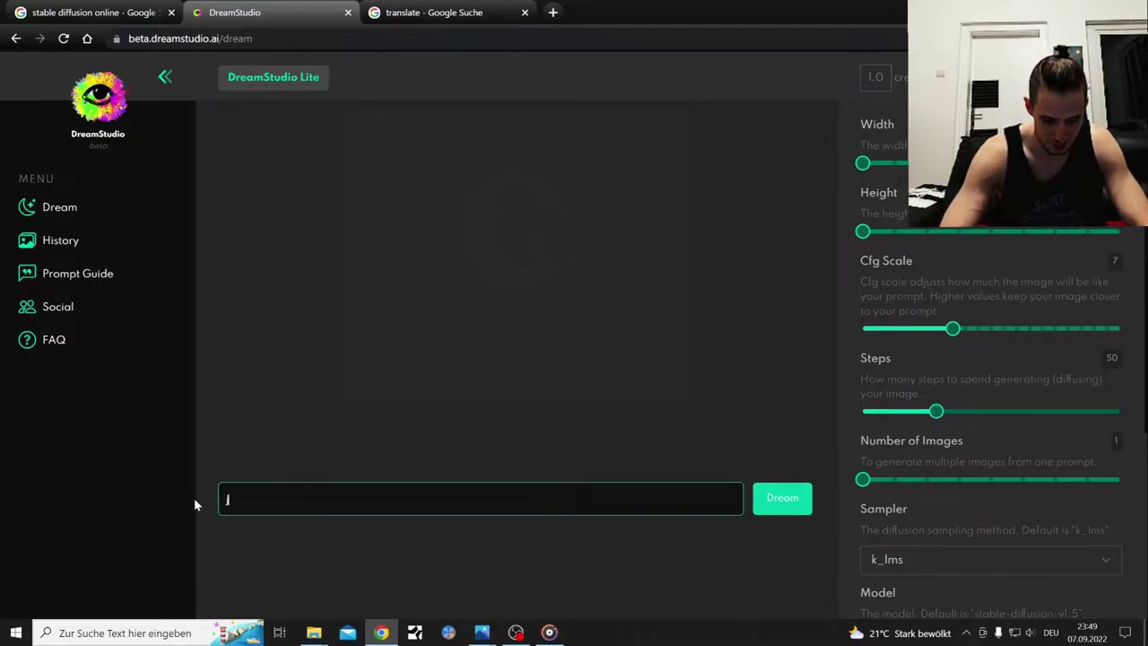
pyautogui.write('edi Cat')
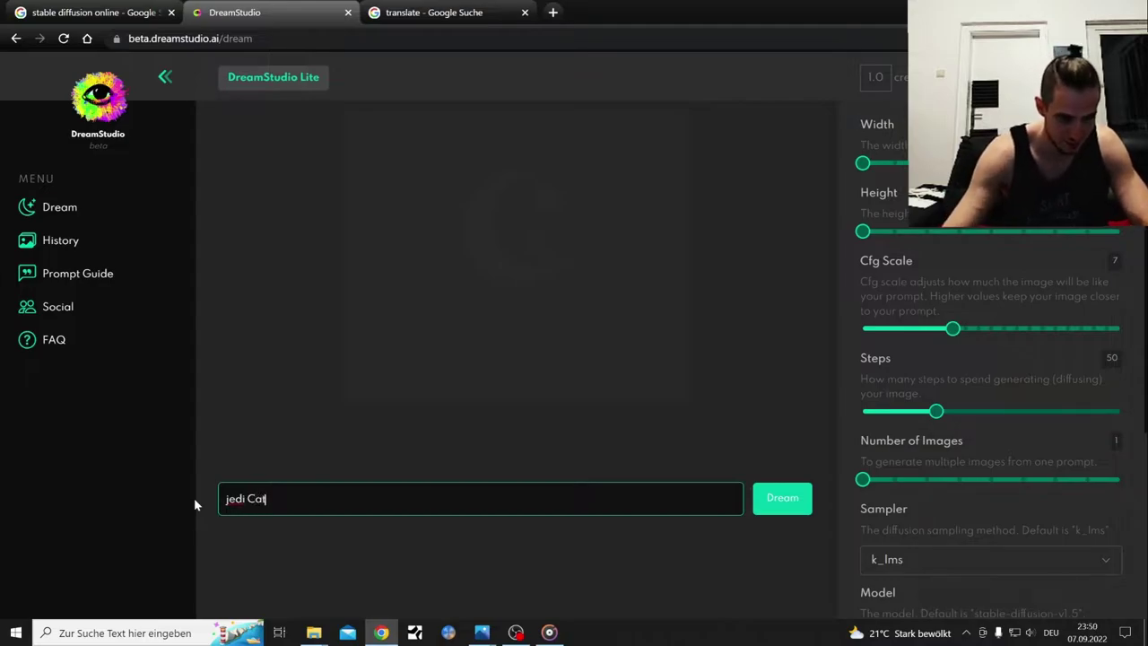
pyautogui.press('Home')
pyautogui.press('Delete')
pyautogui.write('J')
pyautogui.press('End')
pyautogui.write('with a b')
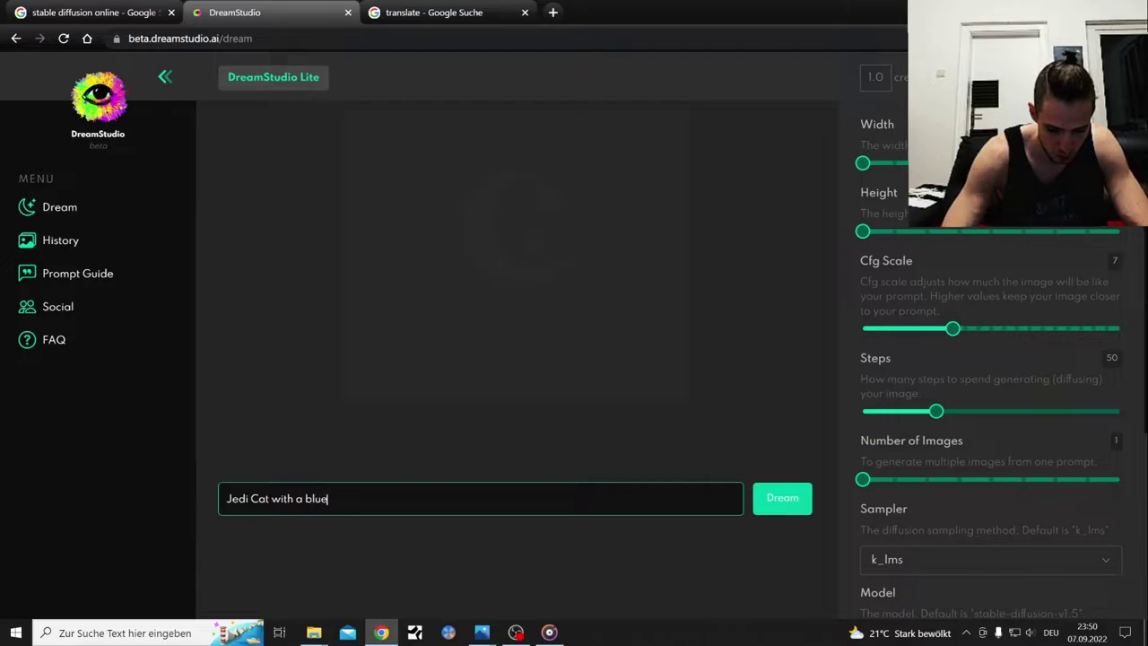
pyautogui.write('lue light saber')
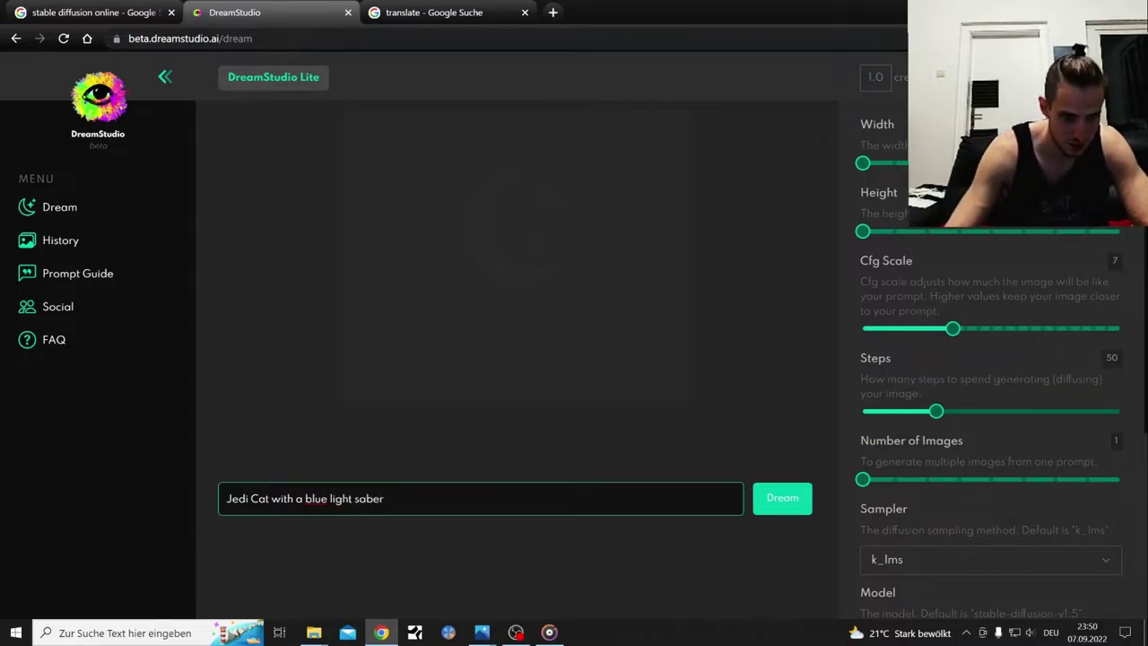
pyautogui.click(780, 498)
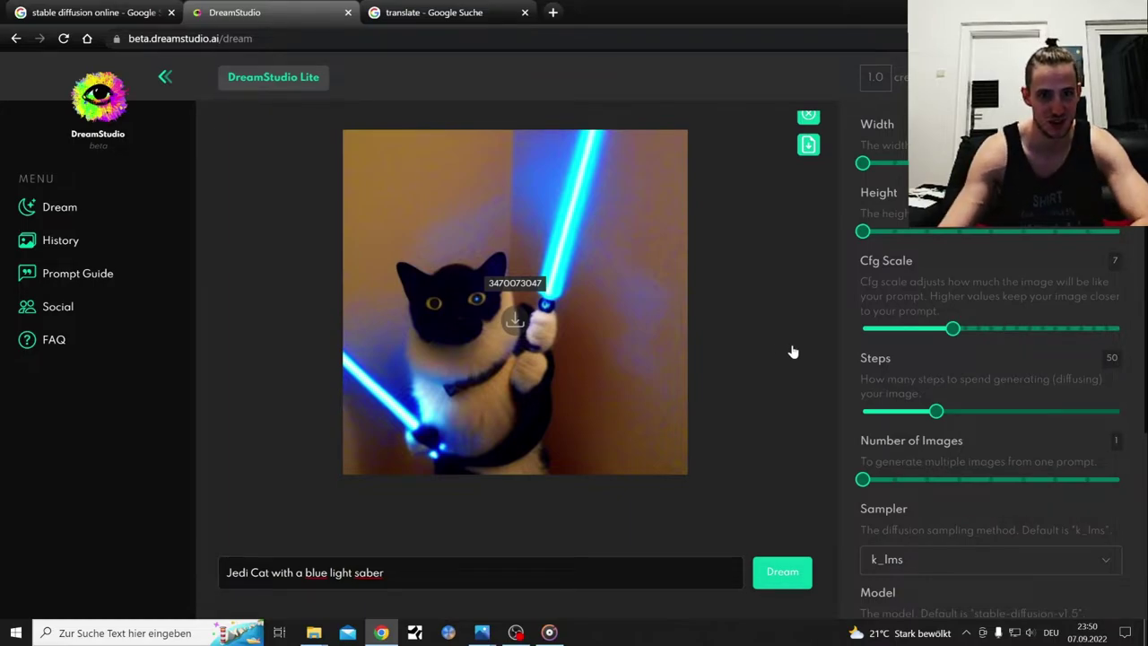
pyautogui.scroll(1, 700, 367)
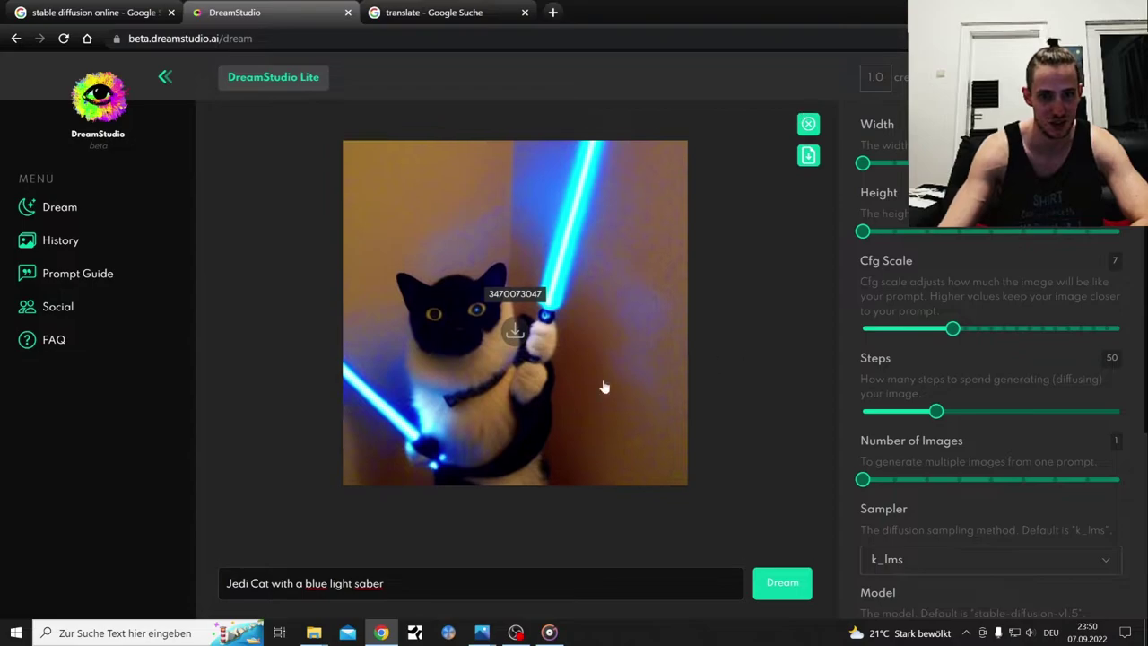
pyautogui.click(516, 332)
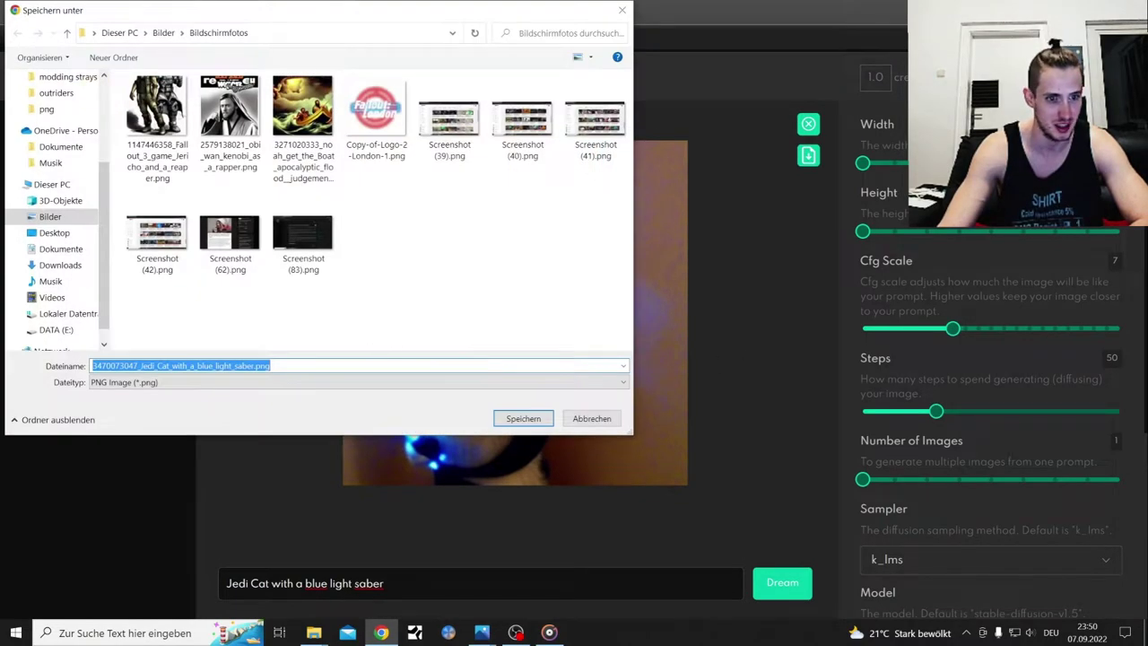
pyautogui.click(522, 418)
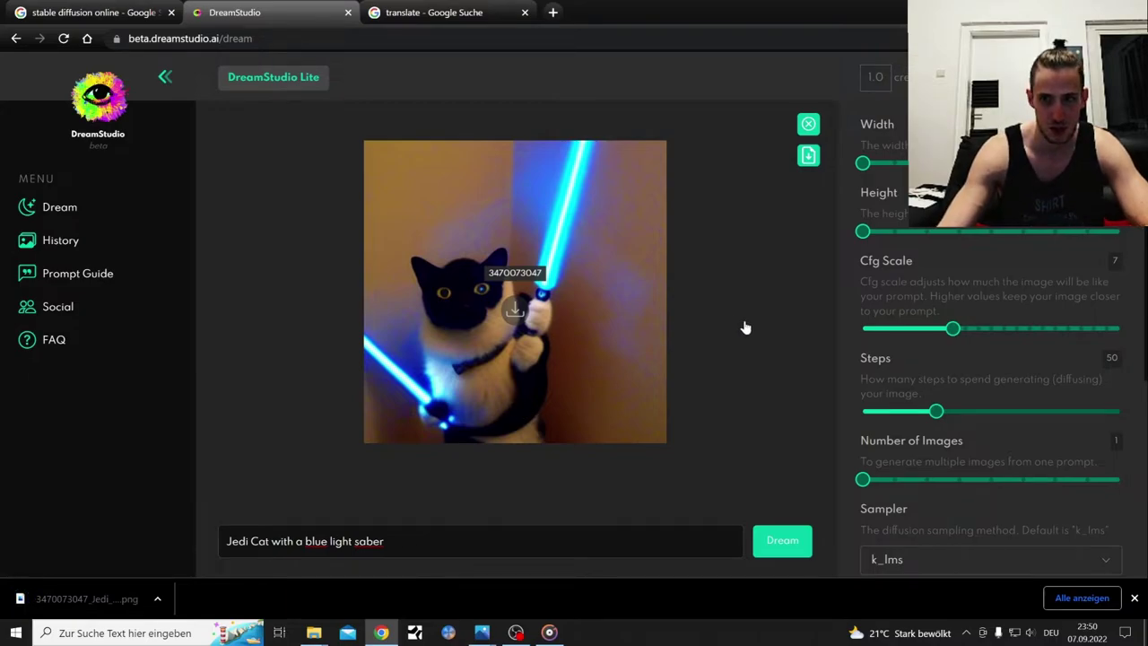
pyautogui.scroll(-1, 762, 350)
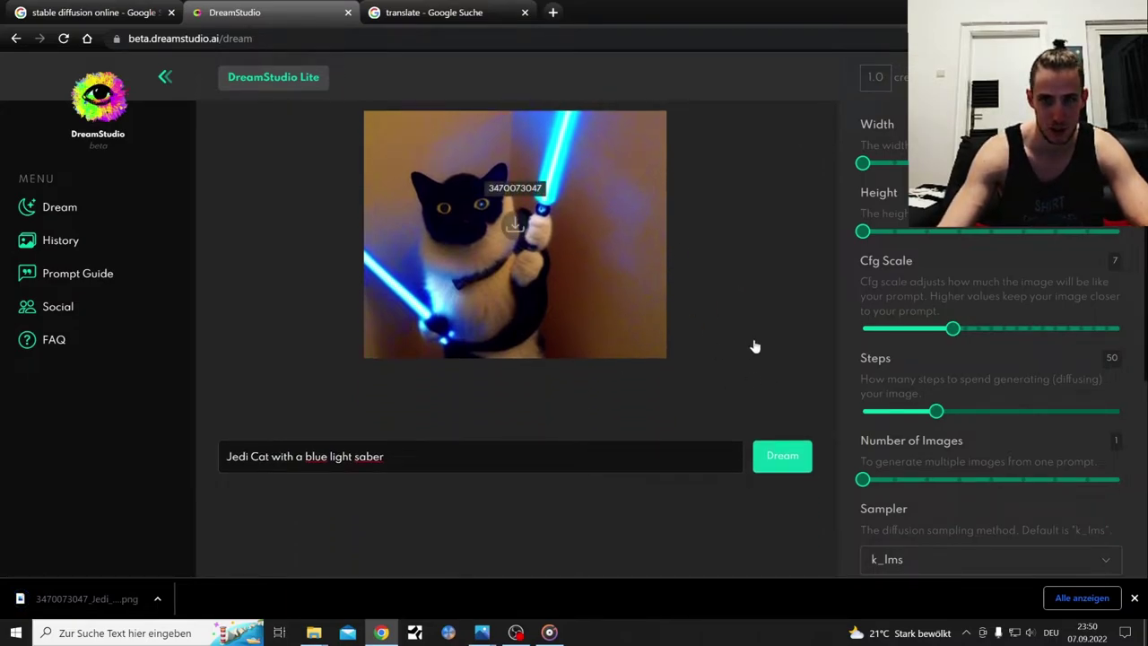
pyautogui.scroll(1, 715, 361)
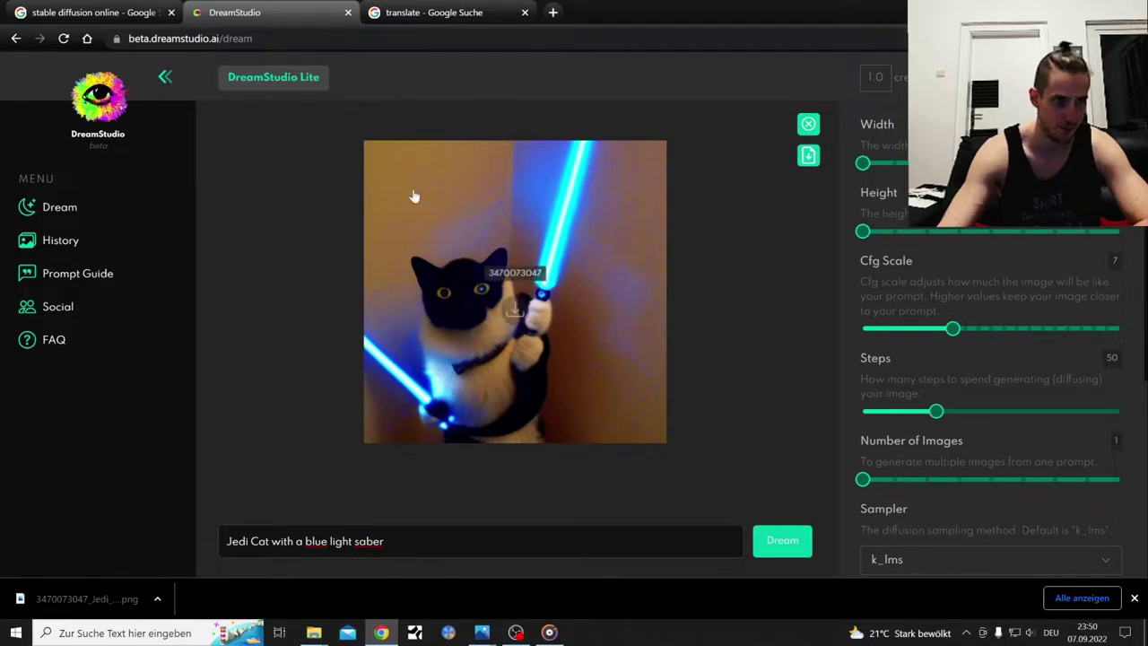
# Step: Return to the "stable diffusion online" search results and open Hugging Face's Stable Diffusion demo
pyautogui.click(108, 8)
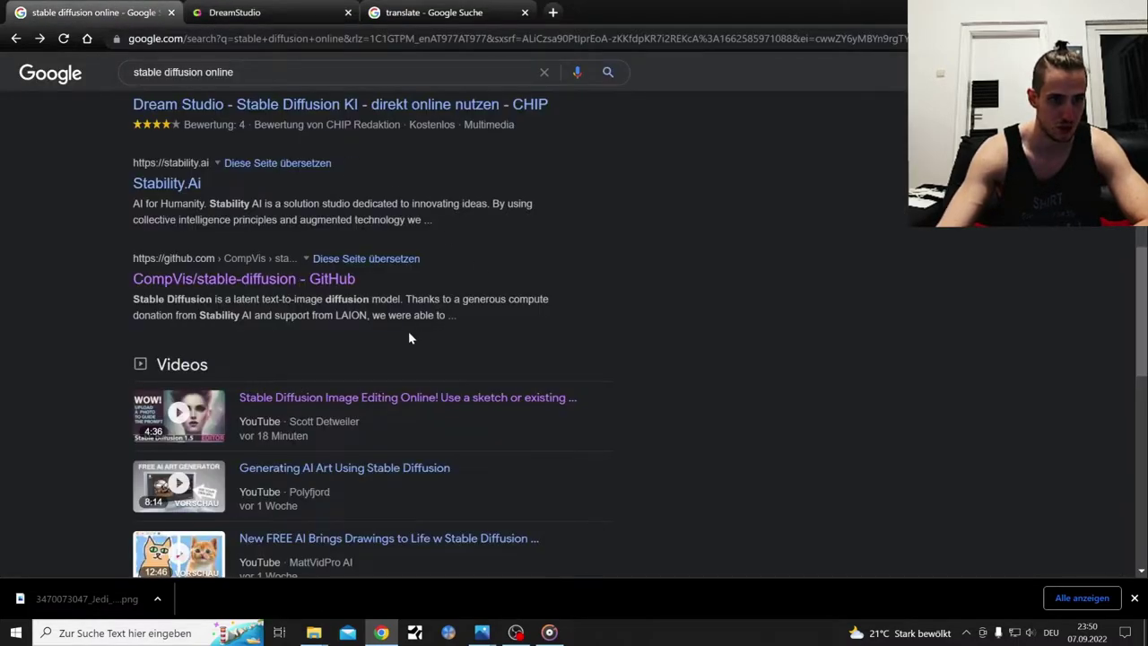
pyautogui.scroll(5, 408, 334)
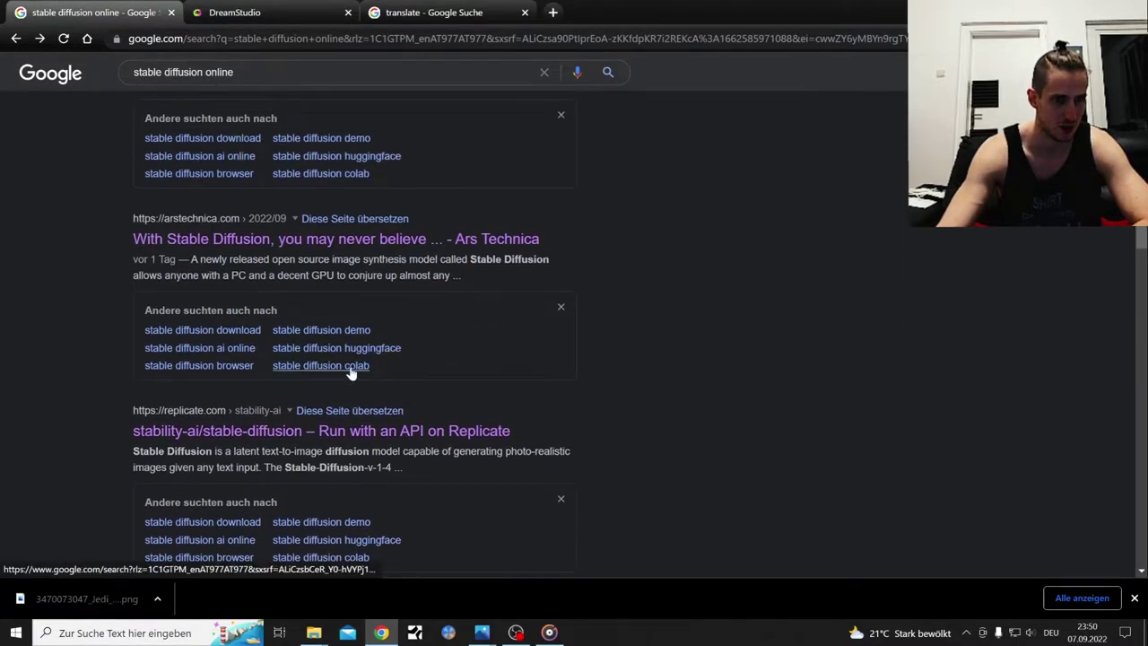
pyautogui.scroll(3, 305, 368)
pyautogui.click(352, 256)
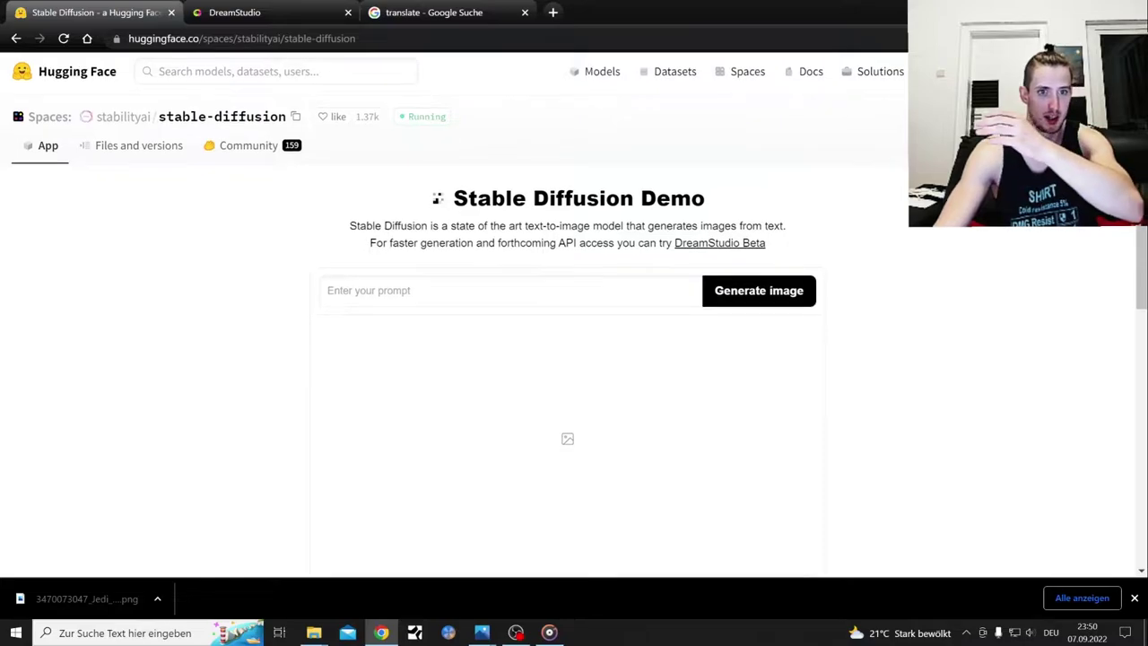
# Step: Enter the prompt "Jedi Cat with a blue Lightsaber Badass" in the Stable Diffusion demo and start generating the image
pyautogui.scroll(-2, 387, 266)
pyautogui.click(394, 147)
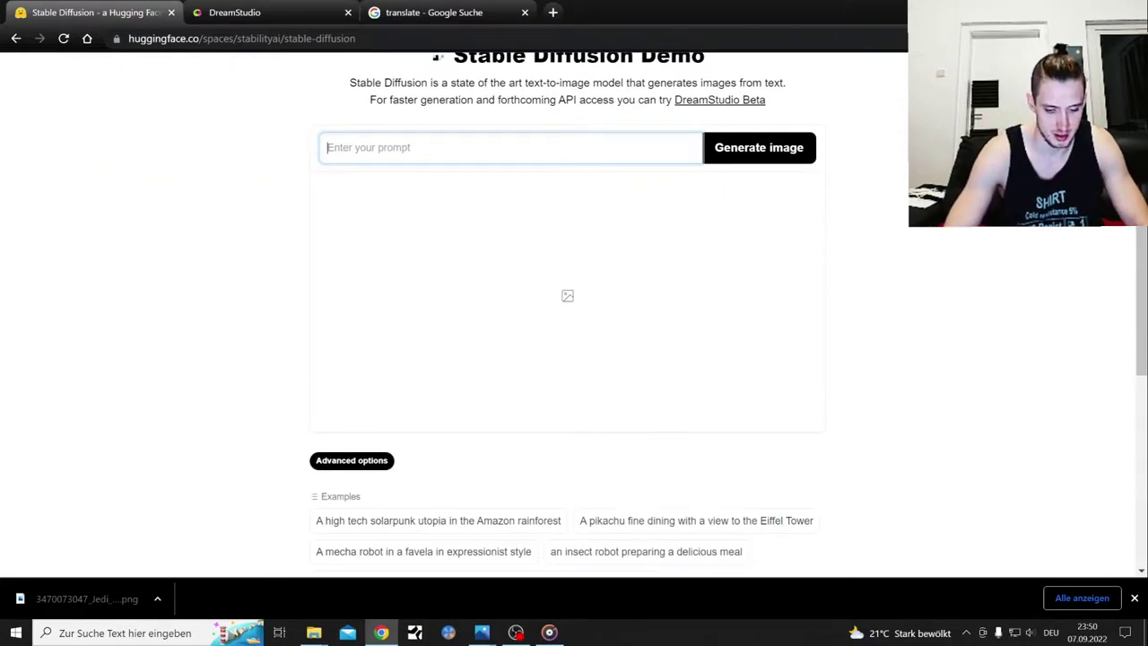
pyautogui.write('Jedi Cat with a blue Lightsaber Badass')
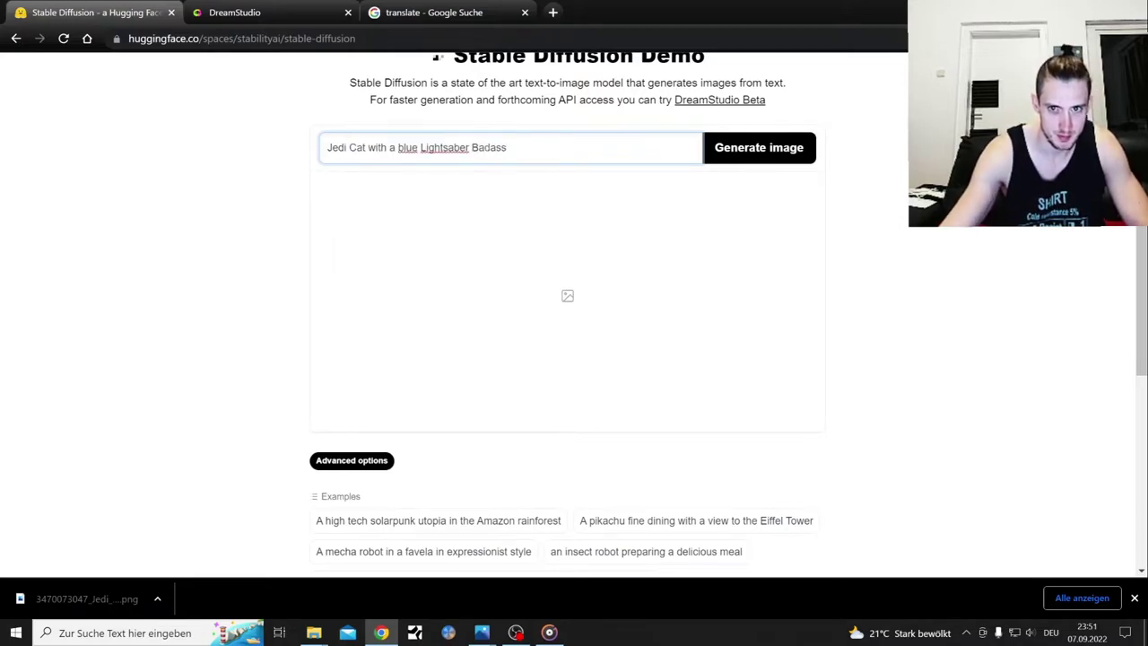
pyautogui.click(769, 157)
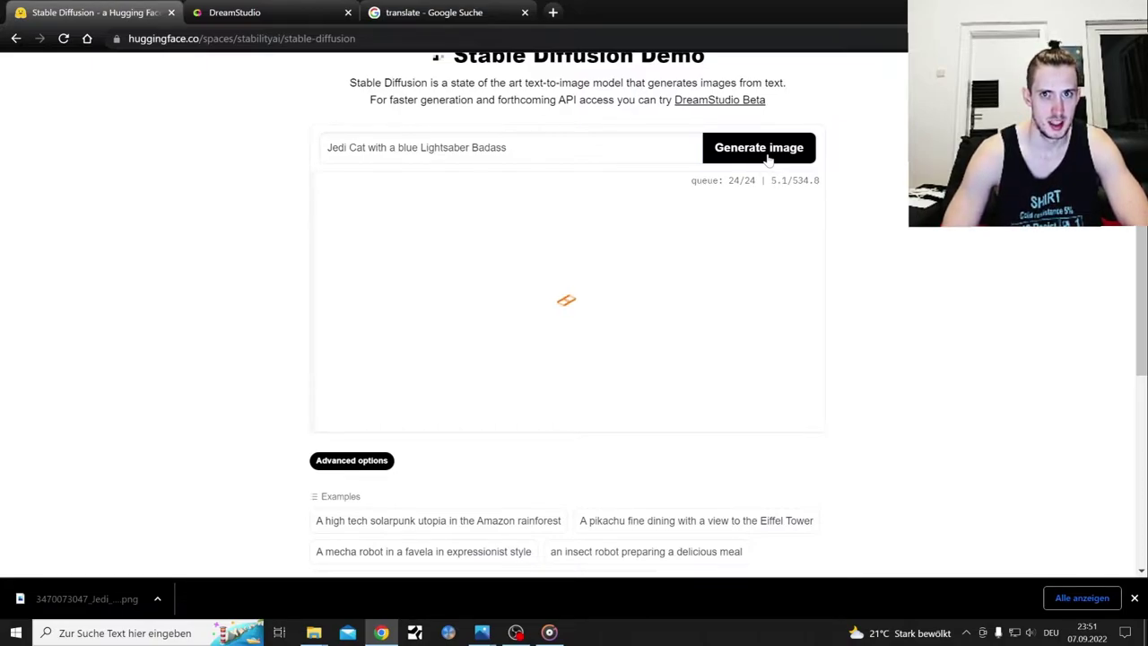
pyautogui.scroll(1, 839, 144)
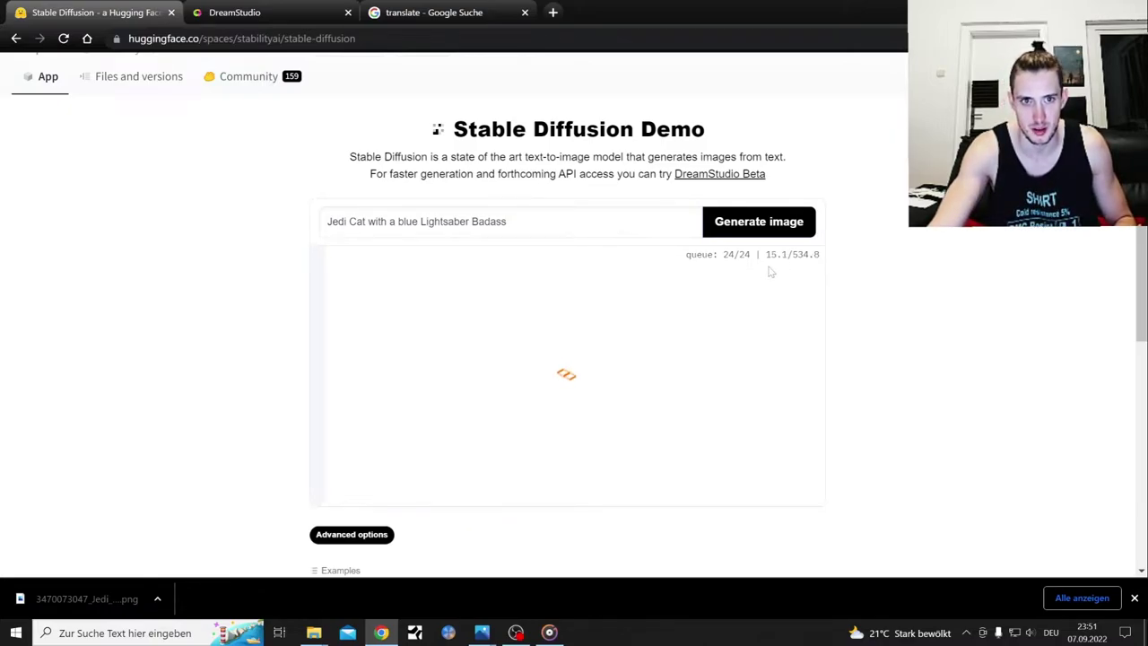
pyautogui.scroll(-1, 832, 280)
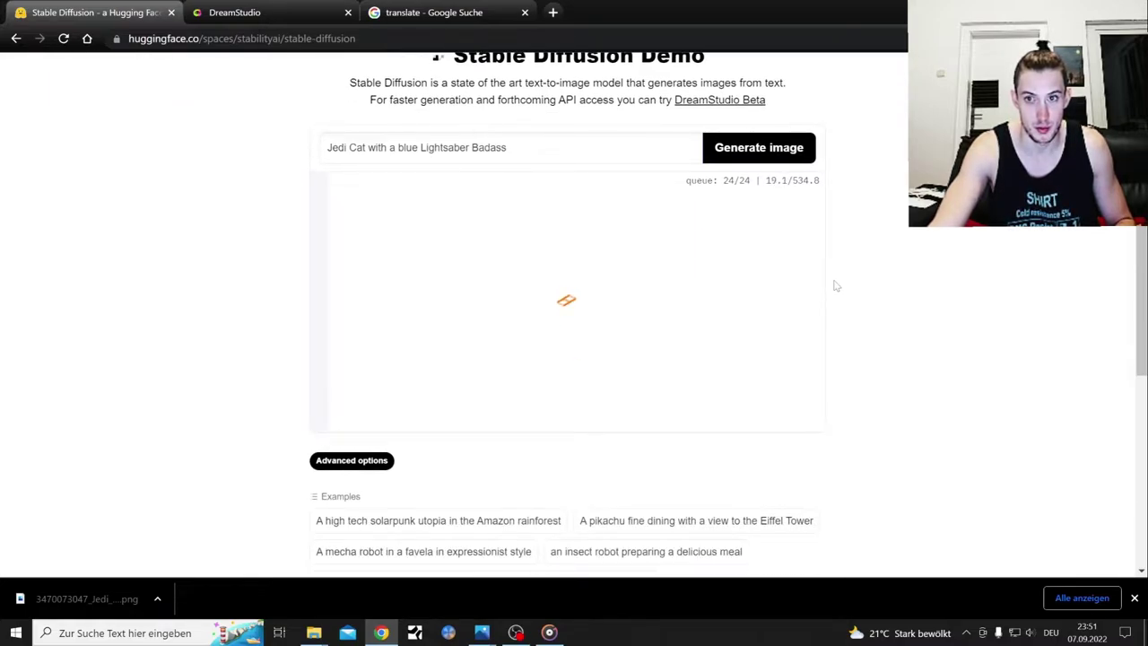
# Step: Return to DreamStudio to review the Jedi cat image, and look at the option for saving it again
pyautogui.click(276, 9)
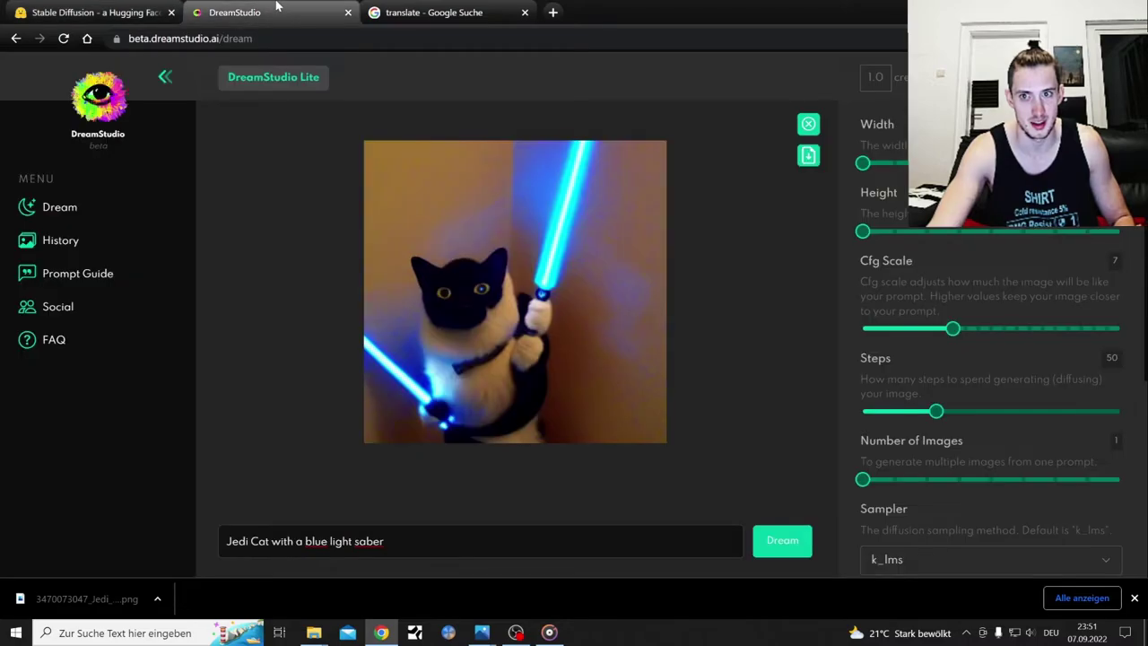
pyautogui.moveTo(471, 230)
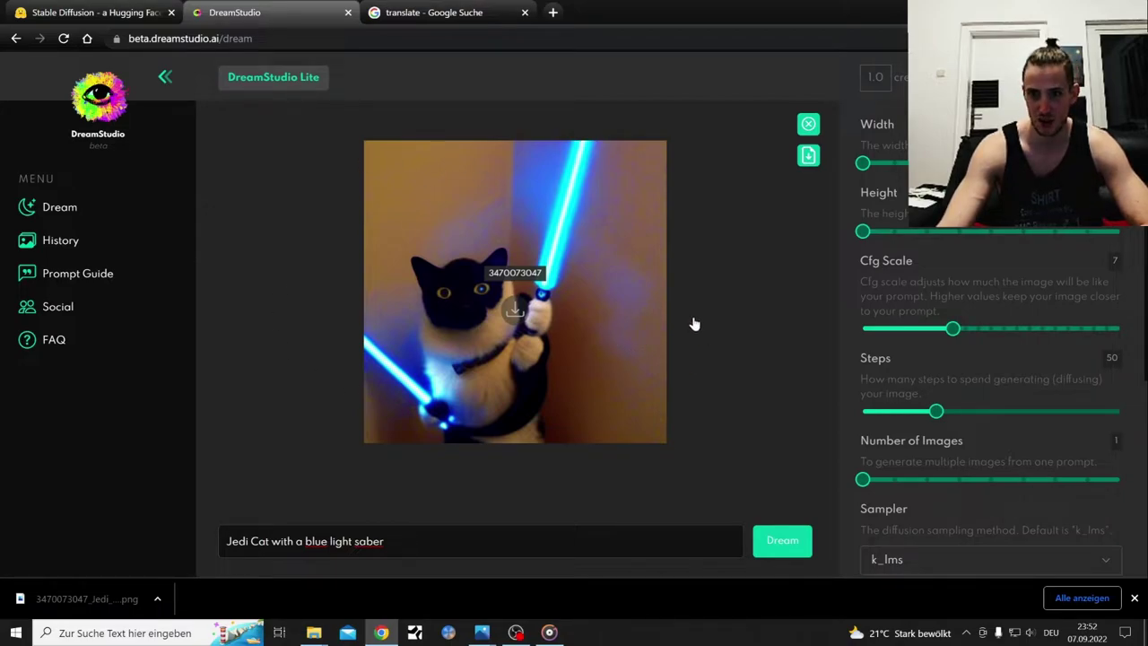
pyautogui.scroll(-1, 793, 308)
pyautogui.scroll(-1, 793, 307)
pyautogui.scroll(1, 794, 331)
pyautogui.scroll(-1, 809, 256)
pyautogui.scroll(1, 804, 359)
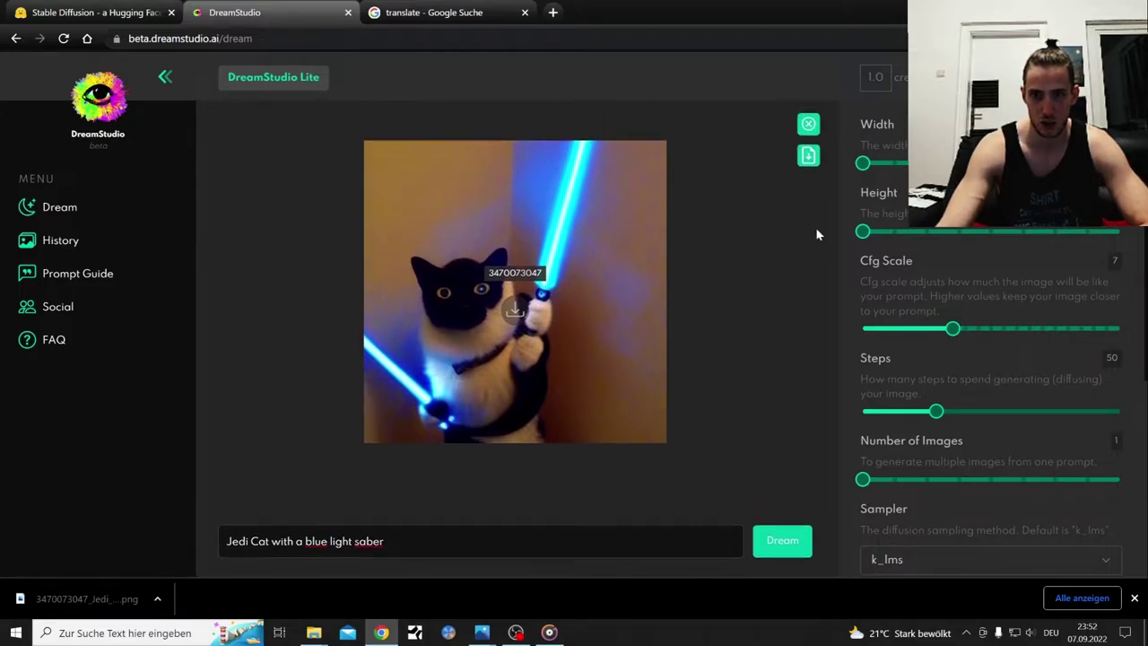
pyautogui.click(808, 155)
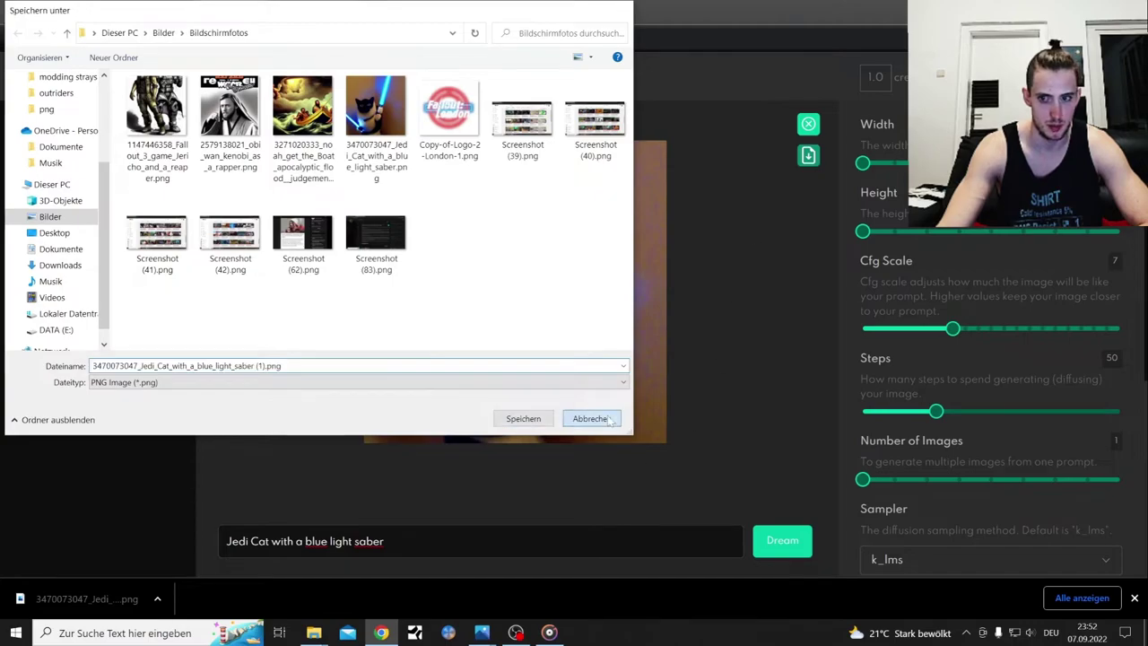
pyautogui.click(591, 418)
# Step: Open the initial image editor and upload Outriders2.jpg from the Bilder folder
pyautogui.scroll(-4, 987, 394)
pyautogui.click(897, 533)
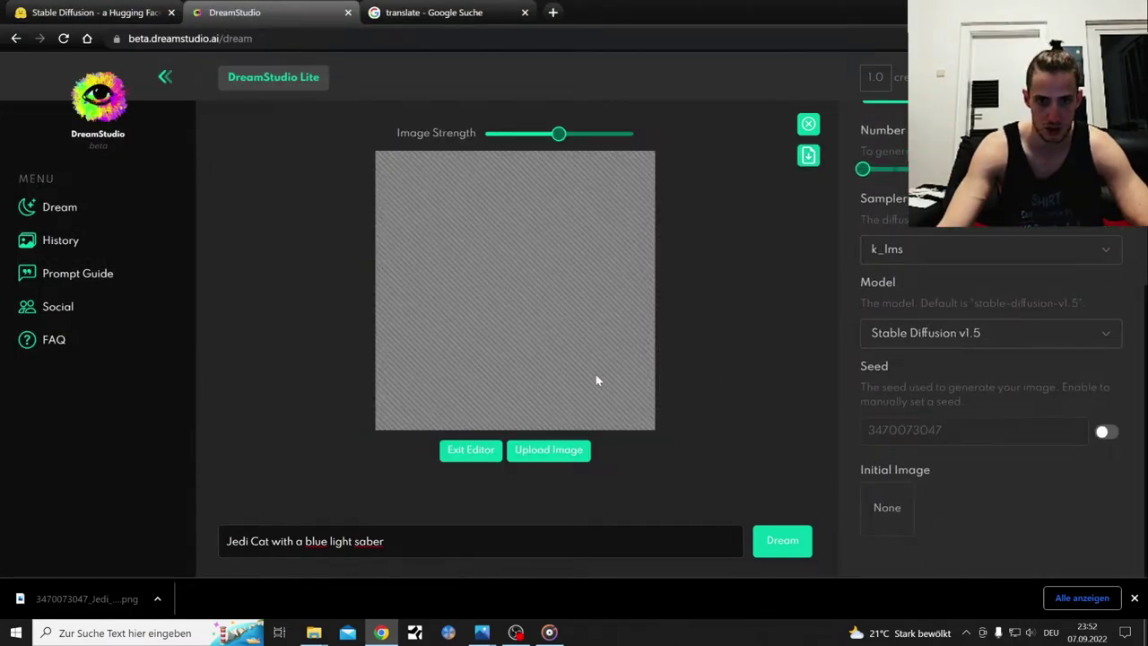
pyautogui.click(559, 450)
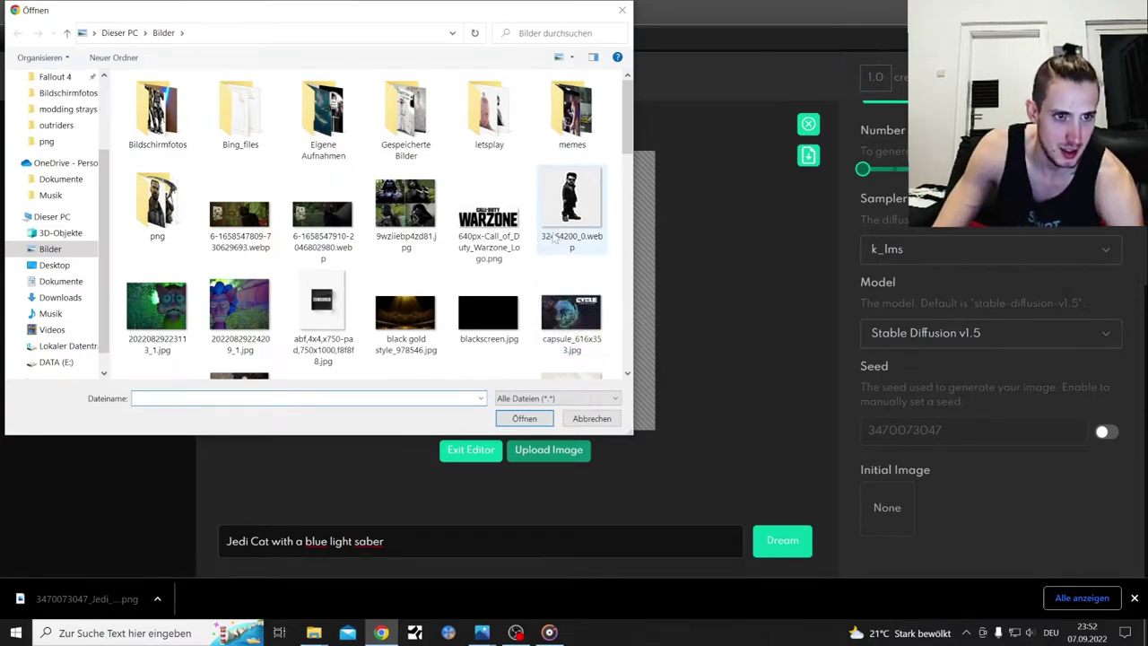
pyautogui.moveTo(626, 135); pyautogui.dragTo(631, 246)
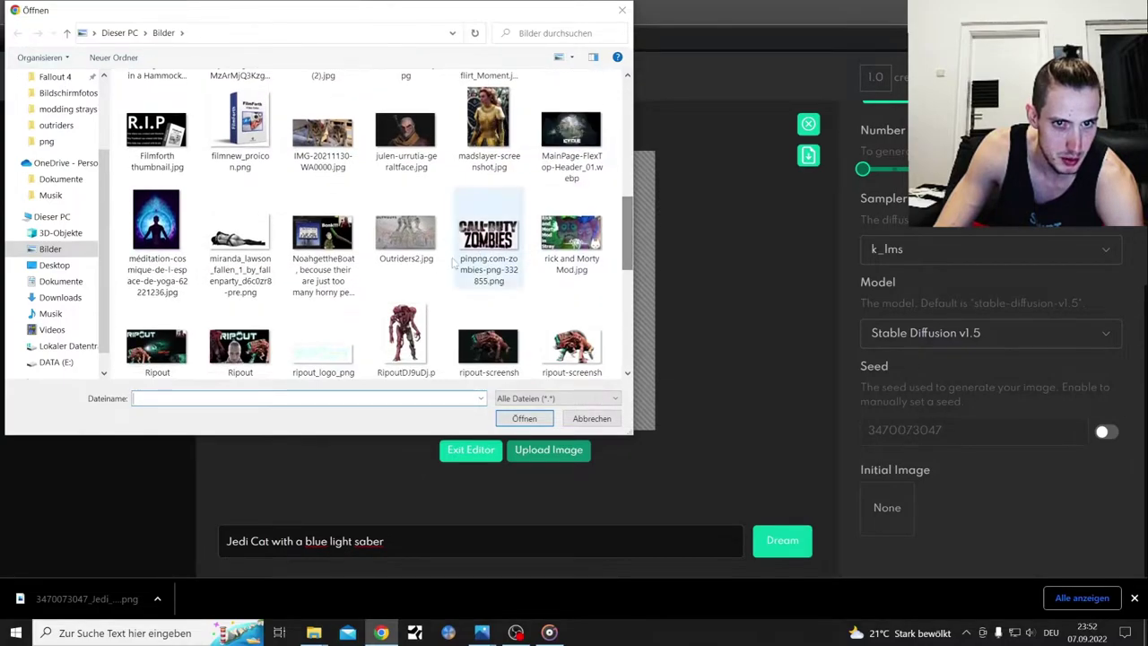
pyautogui.doubleClick(412, 240)
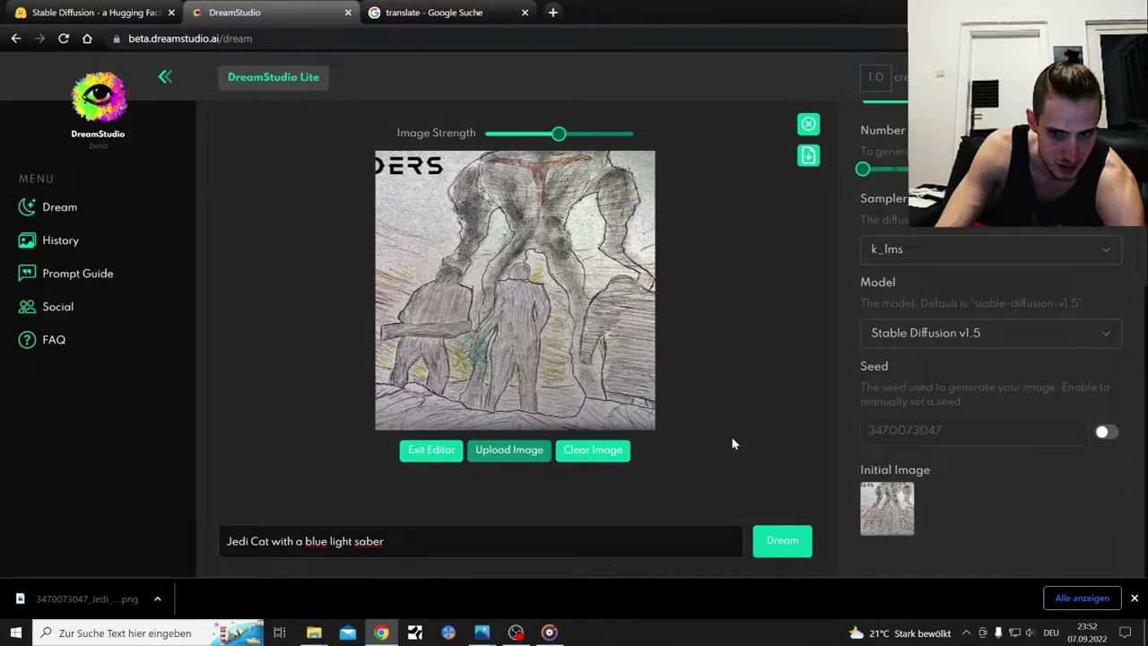
# Step: Clear the uploaded initial image and upload IMG_20220120_155517.jpg from the Gespeicherte Bilder folder instead
pyautogui.click(599, 453)
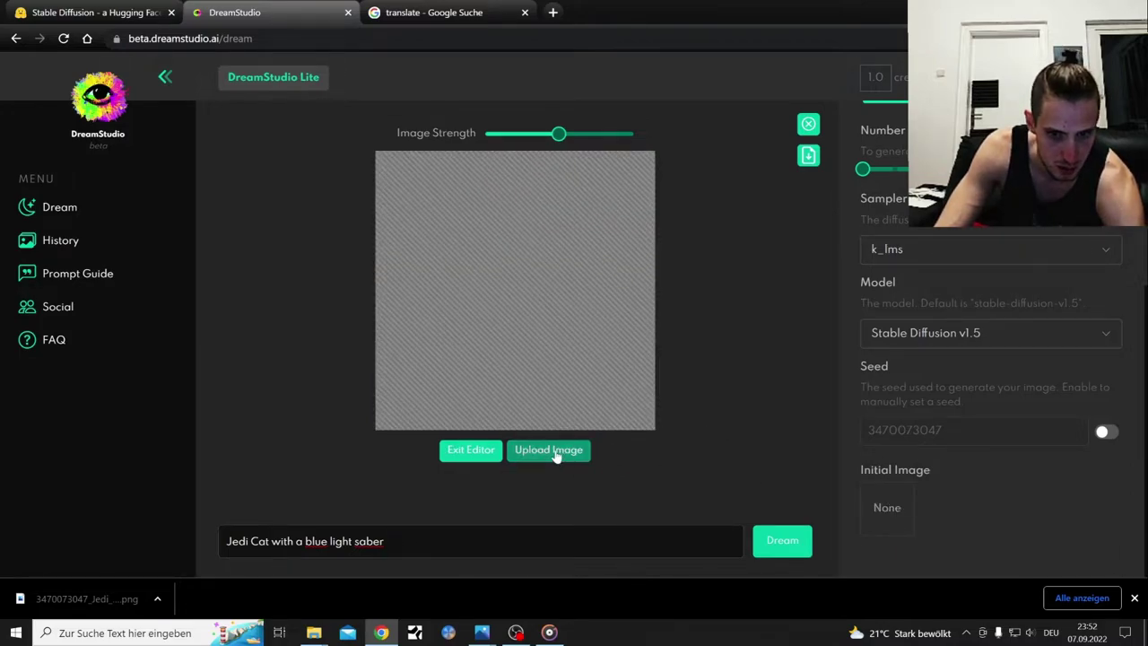
pyautogui.click(555, 451)
pyautogui.moveTo(630, 143)
pyautogui.mouseDown()
pyautogui.moveTo(627, 375)
pyautogui.moveTo(643, 130)
pyautogui.mouseUp()
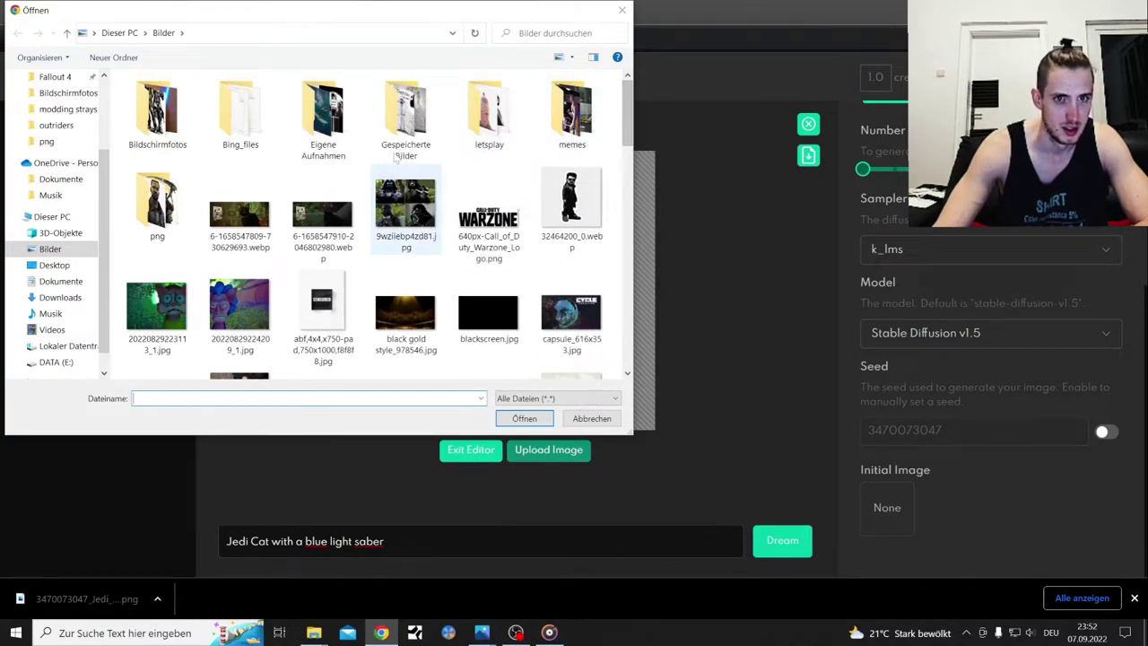
pyautogui.doubleClick(412, 126)
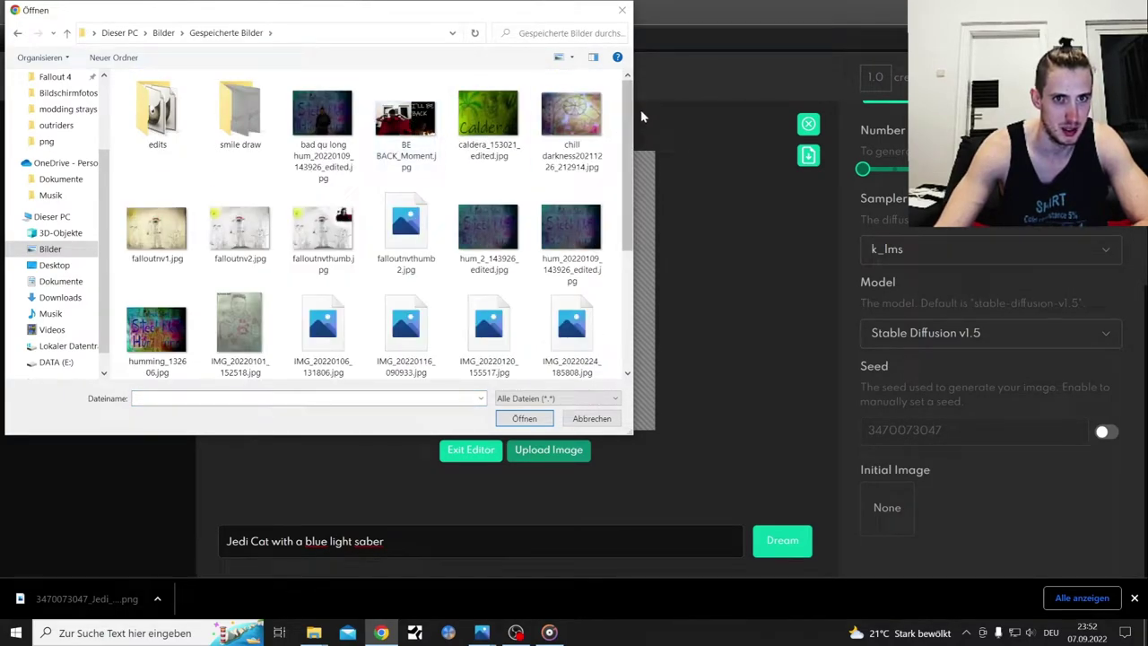
pyautogui.moveTo(624, 111); pyautogui.dragTo(631, 205)
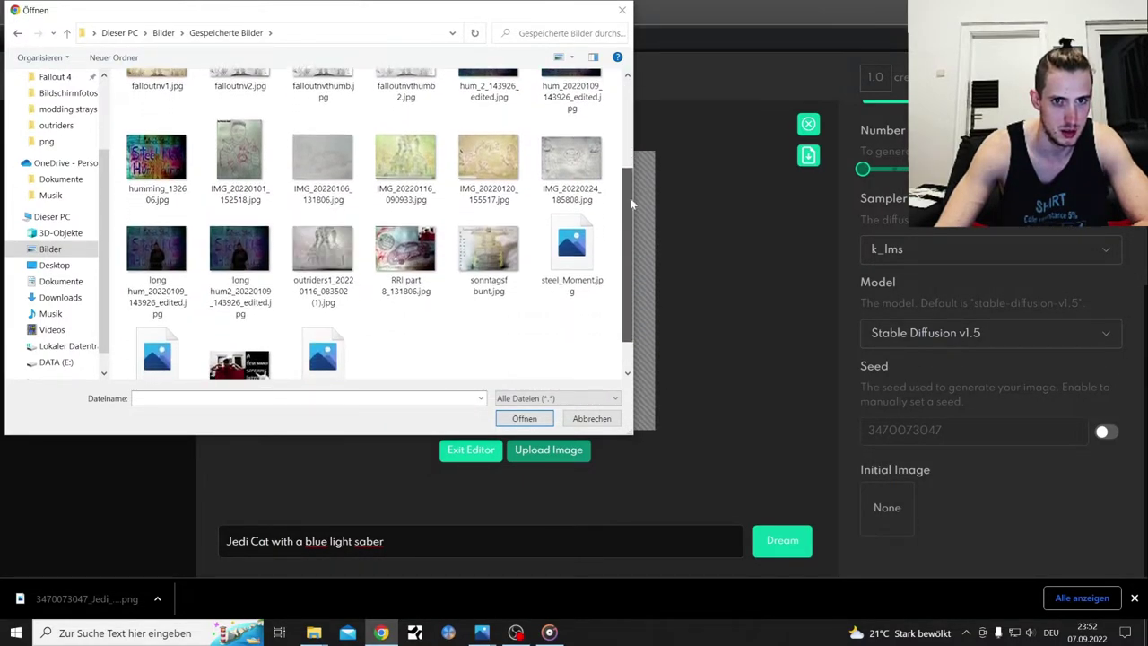
pyautogui.doubleClick(487, 159)
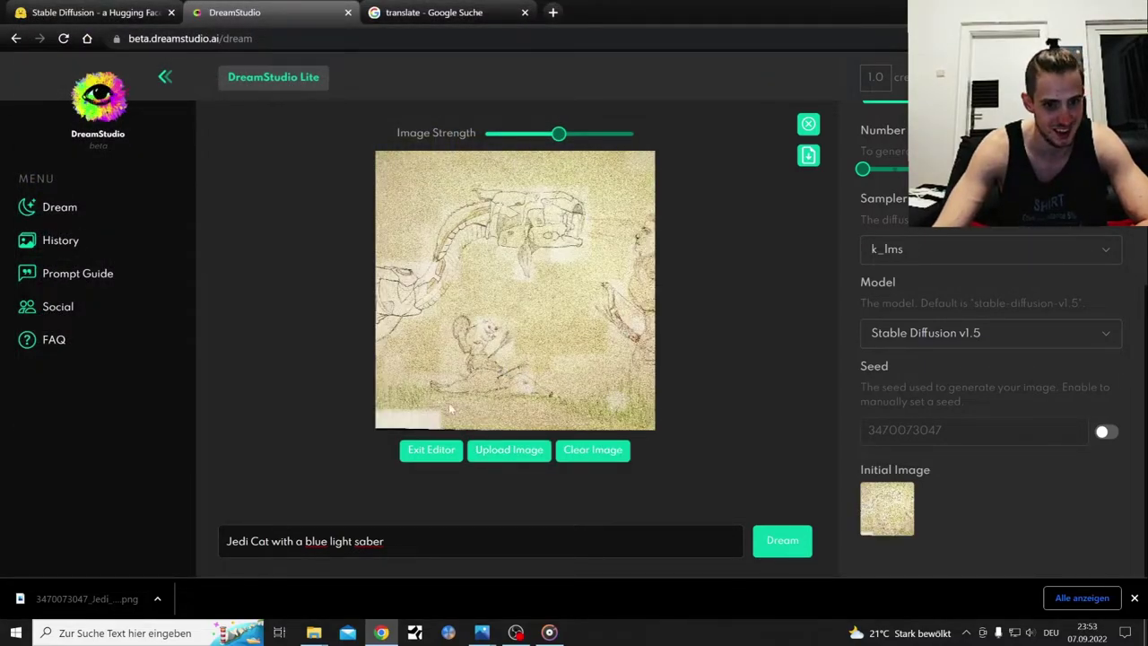
# Step: Replace the prompt with "Aloy from Horizon Zero Dawn looking at a Predator Raptor"
pyautogui.moveTo(384, 467); pyautogui.dragTo(225, 467)
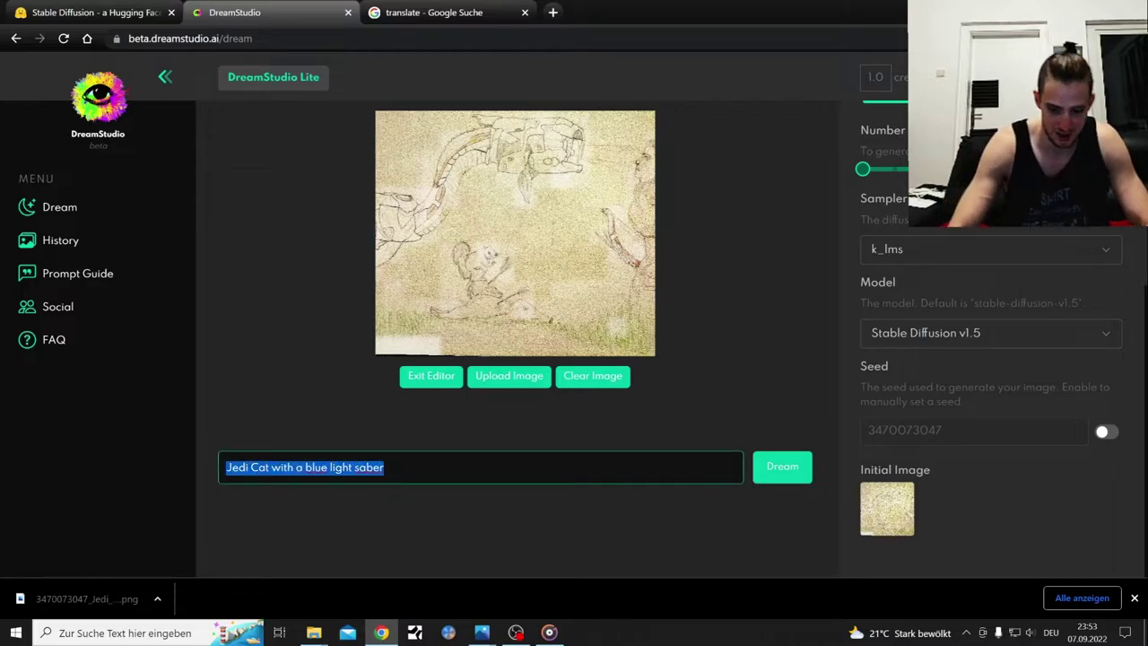
pyautogui.press('BackSpace')
pyautogui.write('Aloy from Horizon Zero Dawn looking at a Predator Raptor')
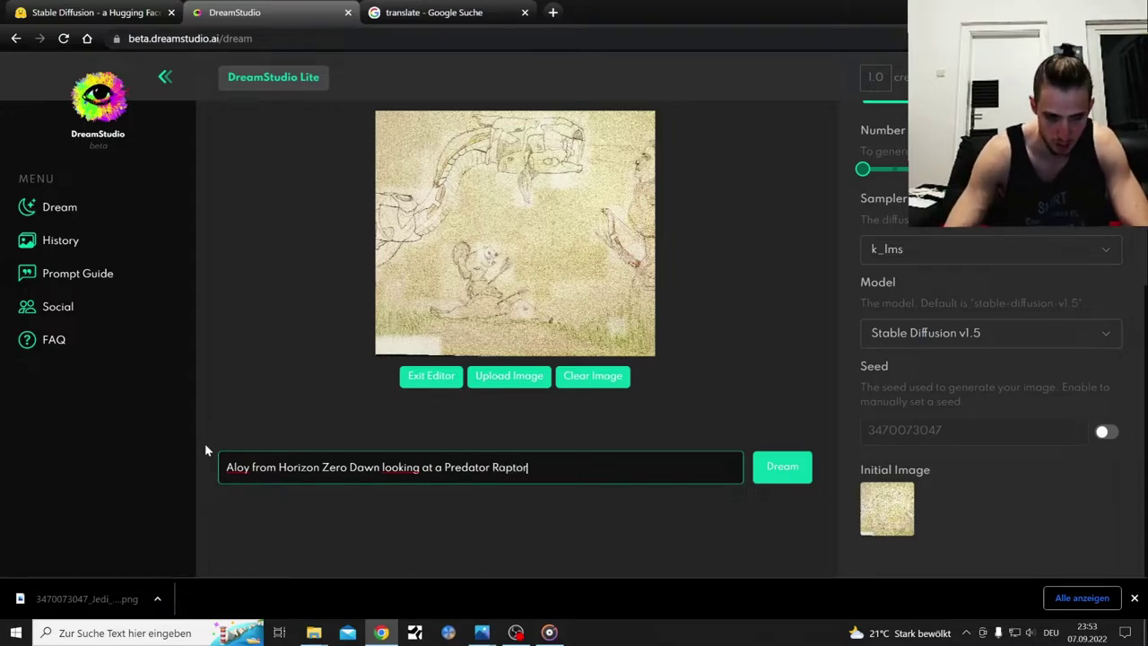
pyautogui.moveTo(529, 467); pyautogui.dragTo(218, 476)
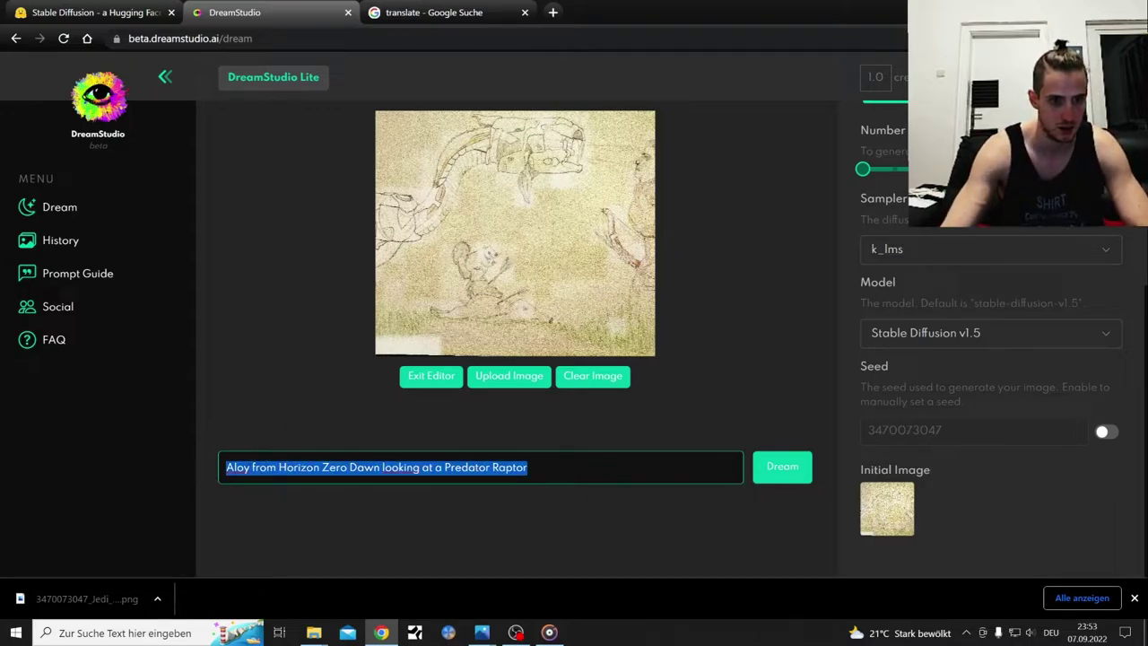
pyautogui.click(227, 467)
pyautogui.moveTo(527, 467); pyautogui.dragTo(186, 481)
pyautogui.moveTo(527, 467); pyautogui.dragTo(215, 477)
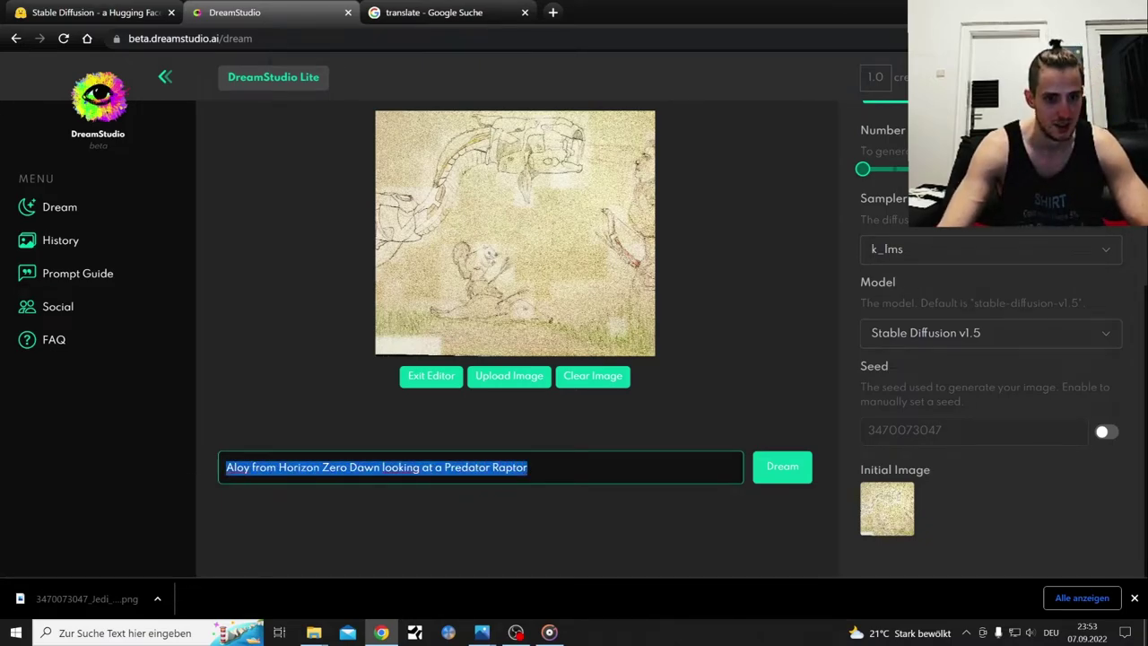
pyautogui.rightClick(328, 470)
pyautogui.click(547, 273)
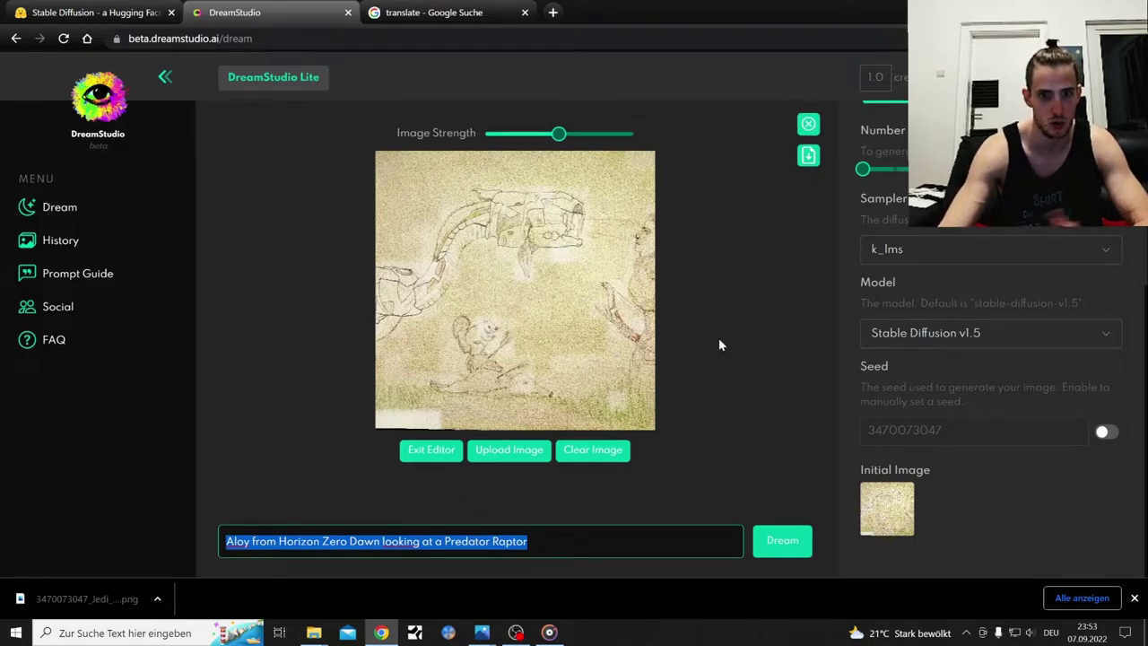
# Step: Set the Image Strength to its maximum and generate the image from the prompt and the uploaded drawing
pyautogui.moveTo(558, 133); pyautogui.dragTo(771, 287)
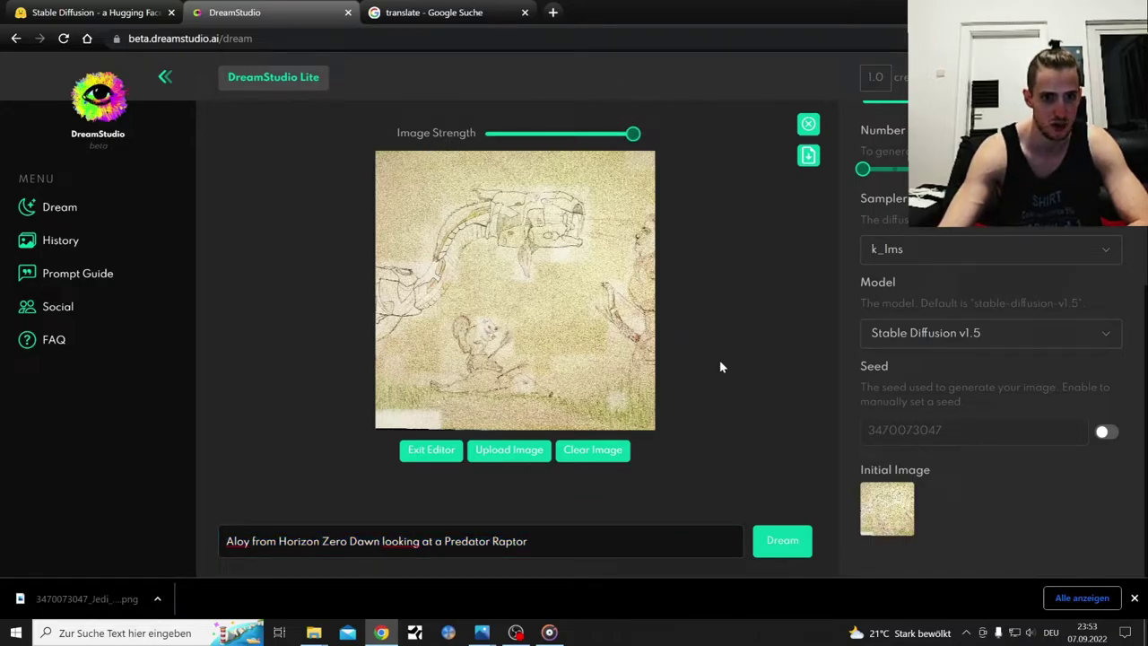
pyautogui.scroll(-1, 735, 367)
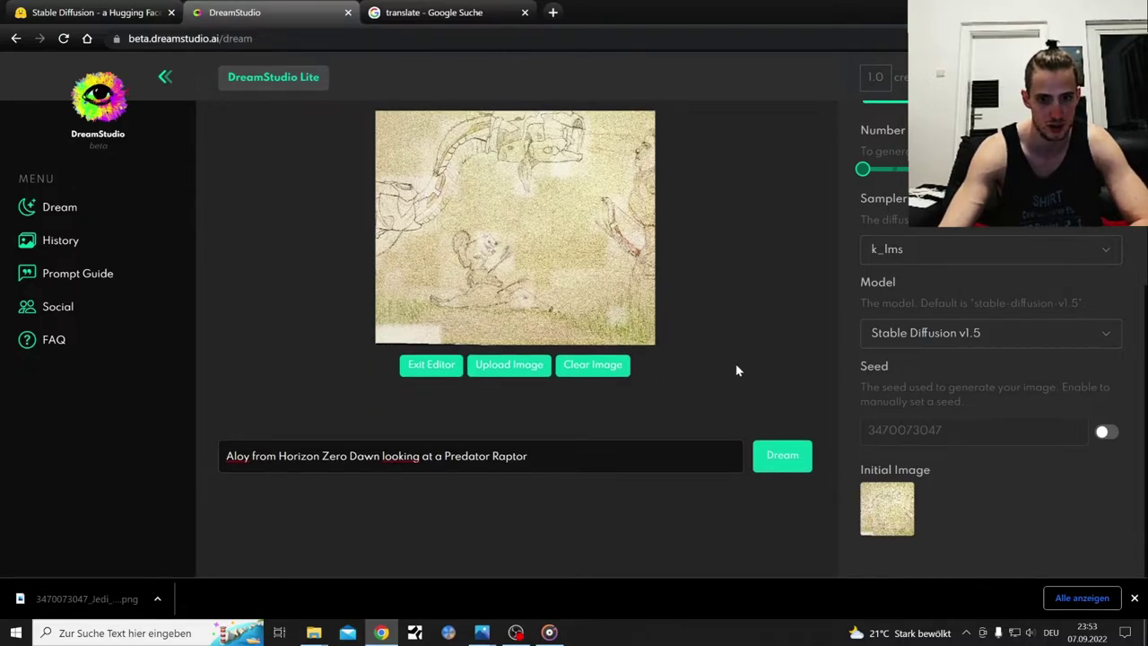
pyautogui.scroll(1, 697, 433)
pyautogui.scroll(-1, 538, 466)
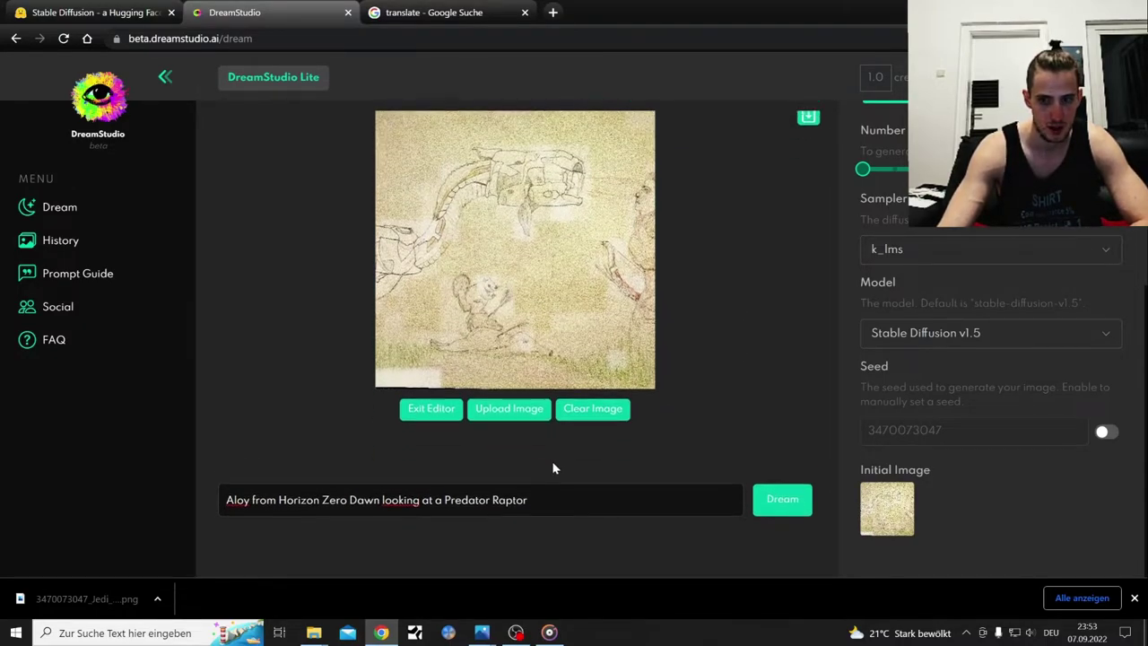
pyautogui.scroll(1, 807, 467)
pyautogui.click(781, 544)
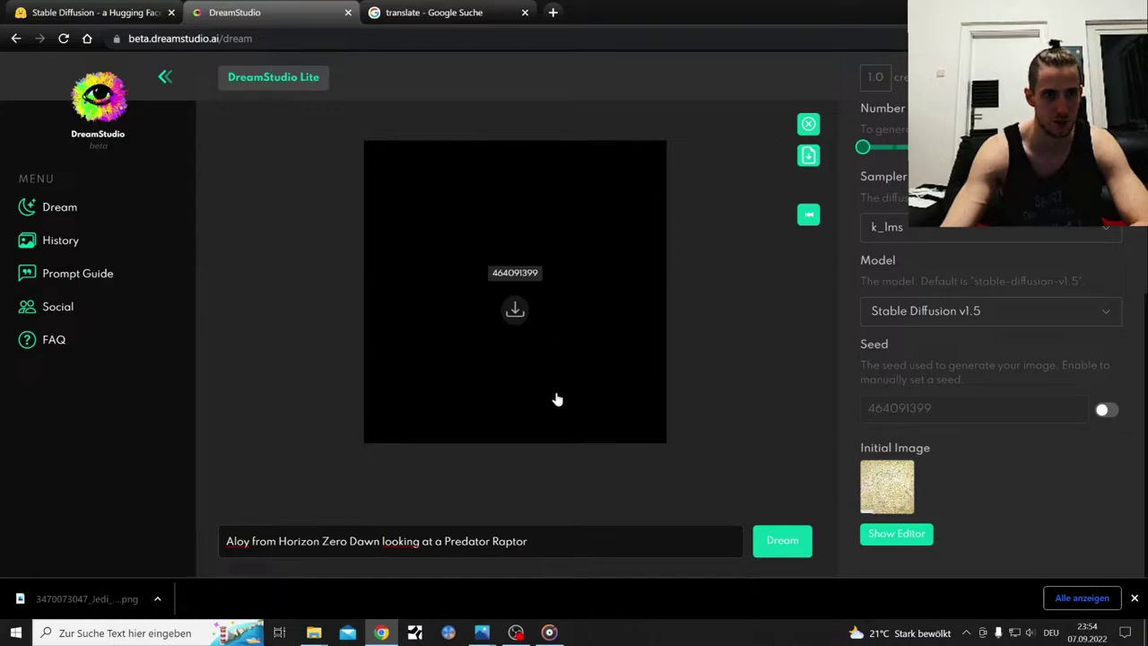
# Step: Save the generated Aloy image as a PNG in the Bildschirmfotos folder and view the saved file from there
pyautogui.click(514, 312)
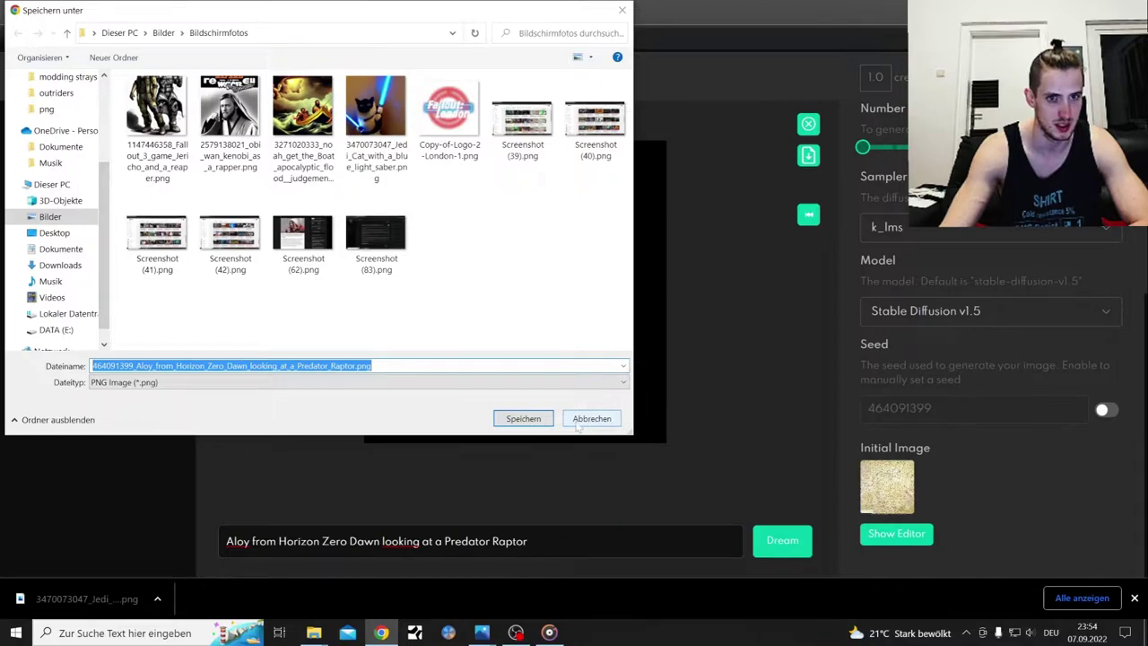
pyautogui.click(523, 418)
pyautogui.click(158, 598)
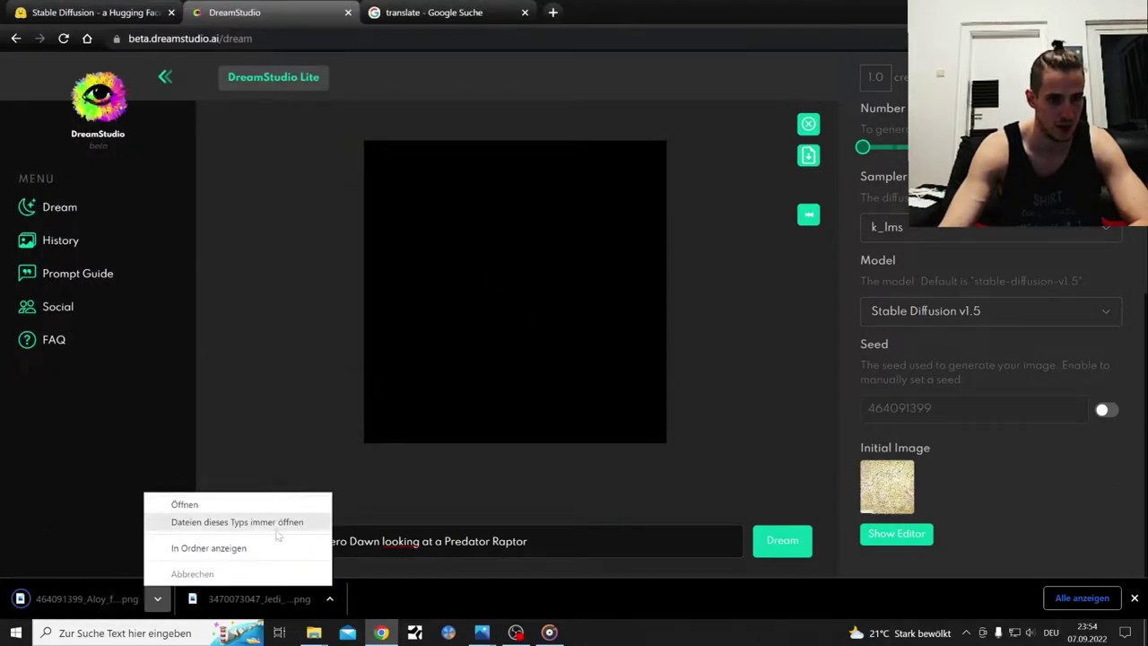
pyautogui.click(229, 547)
pyautogui.doubleClick(484, 240)
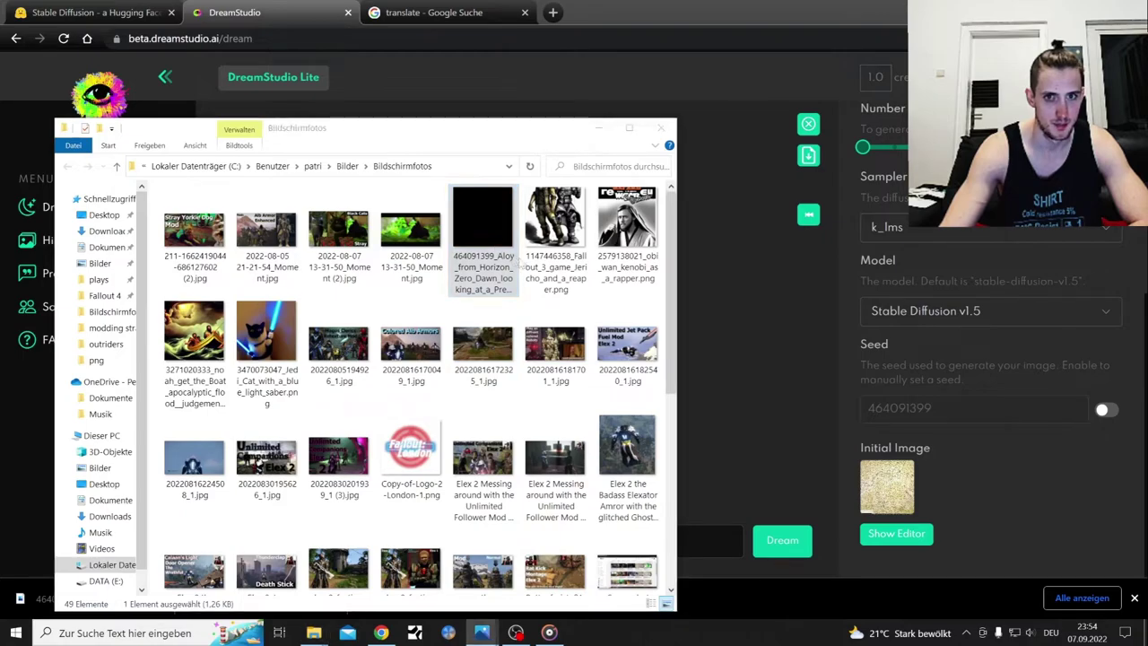
pyautogui.hotkey('alt', 'F4')
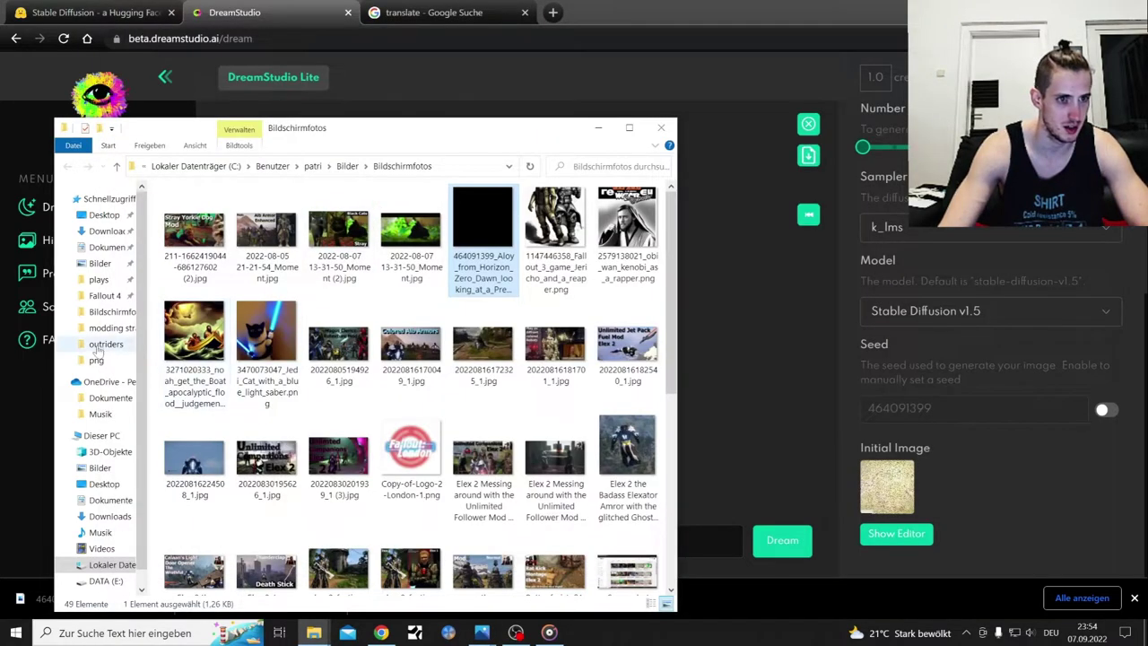
# Step: View the original drawing IMG_20220120_155517.jpg from the Gespeicherte Bilder folder and return to DreamStudio
pyautogui.click(100, 262)
pyautogui.doubleClick(483, 226)
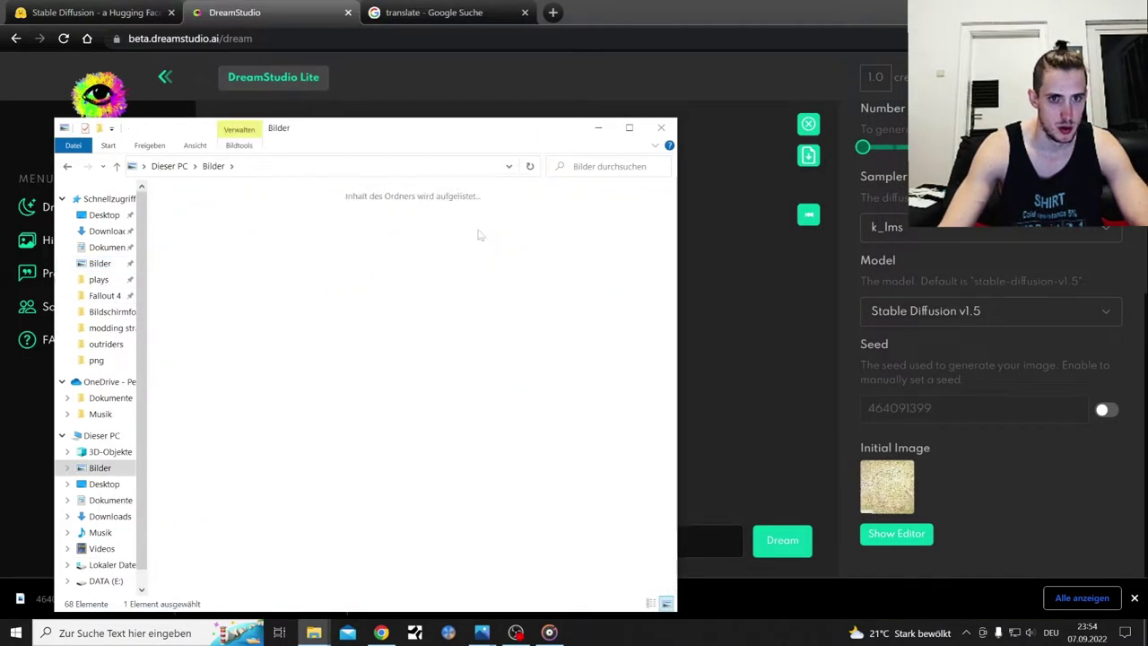
pyautogui.click(67, 166)
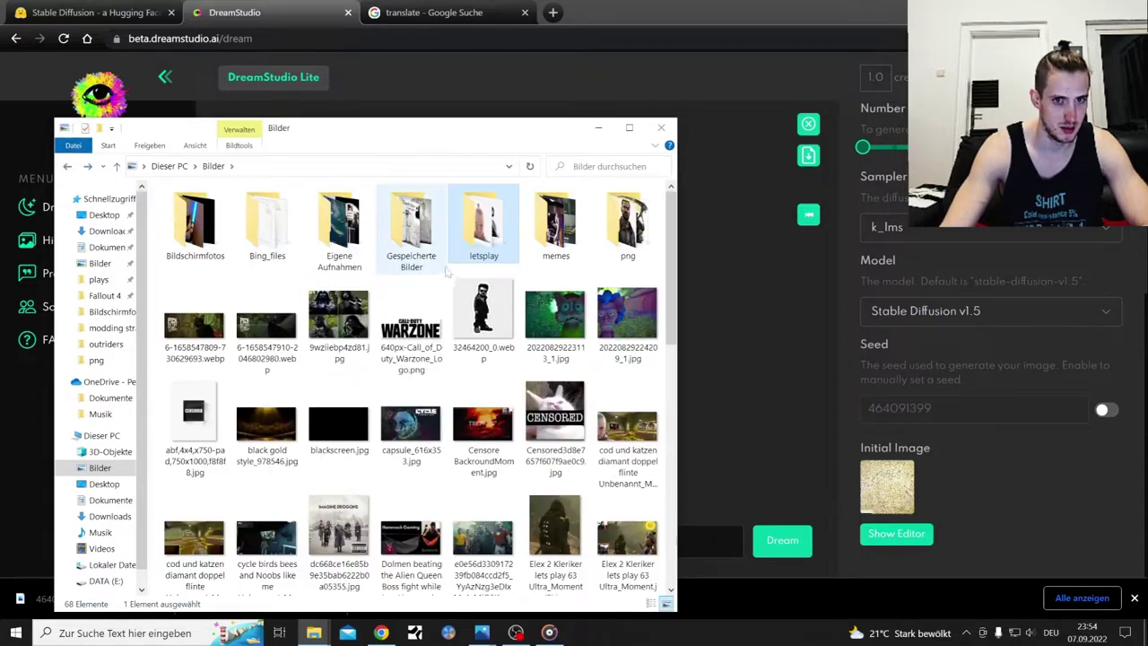
pyautogui.doubleClick(411, 226)
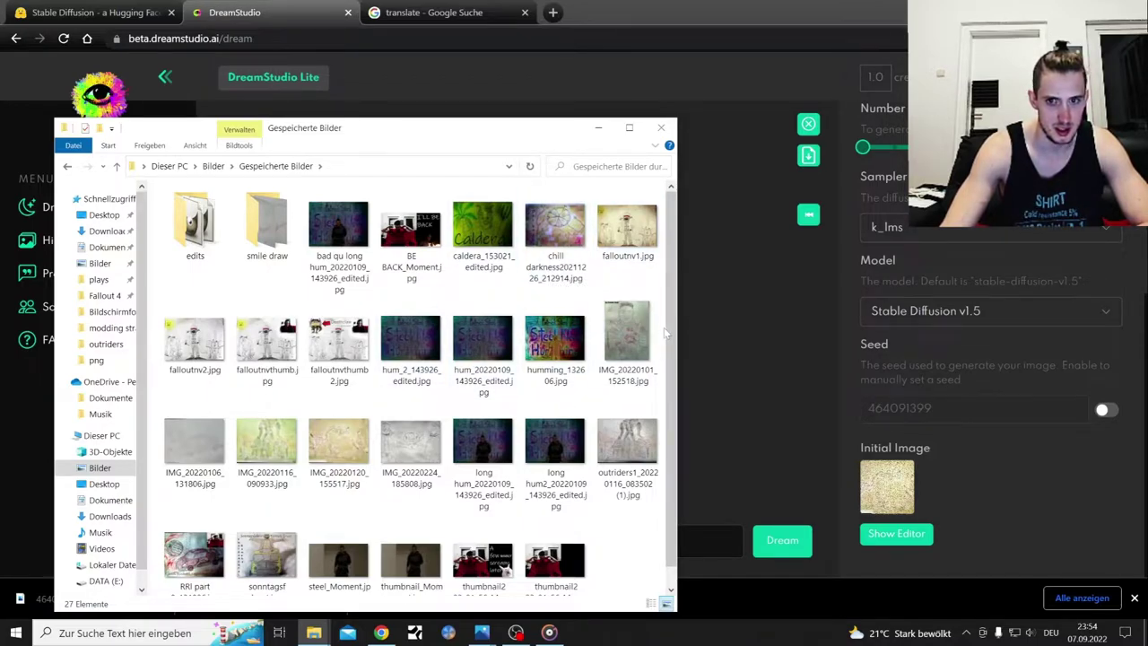
pyautogui.scroll(-1, 677, 381)
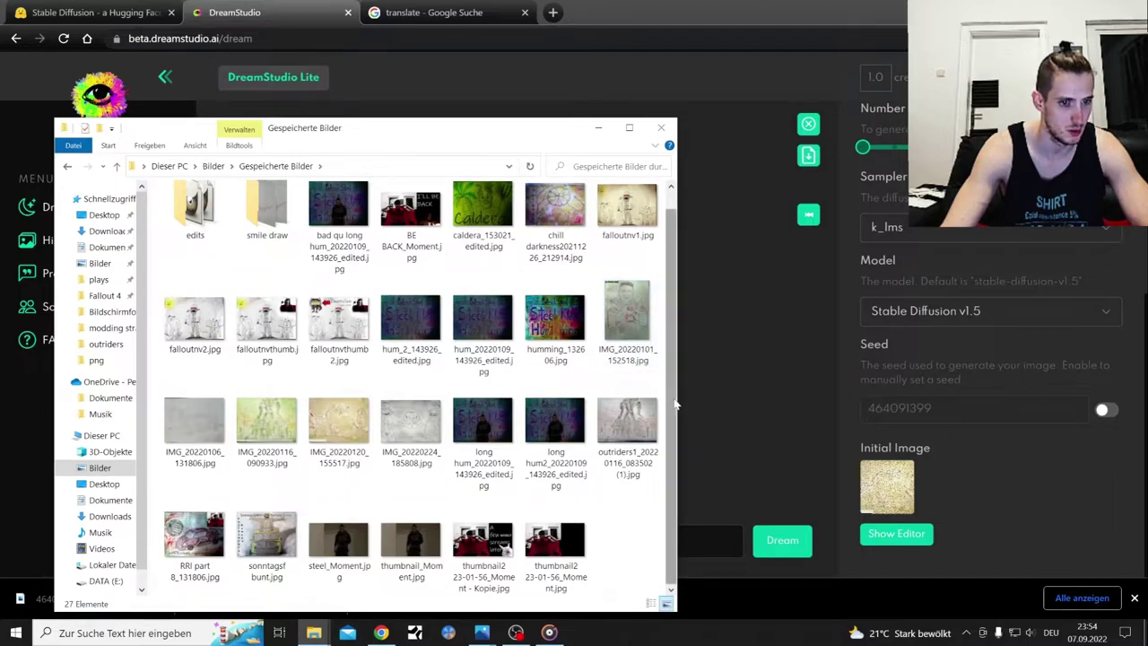
pyautogui.doubleClick(338, 419)
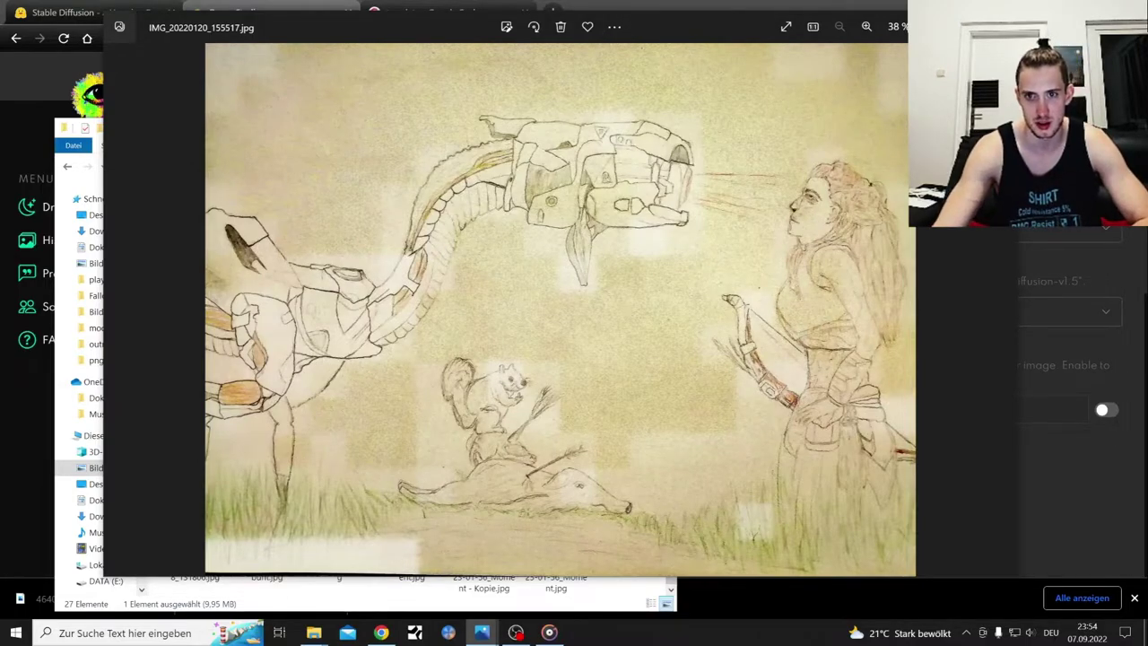
pyautogui.click(993, 26)
pyautogui.click(598, 130)
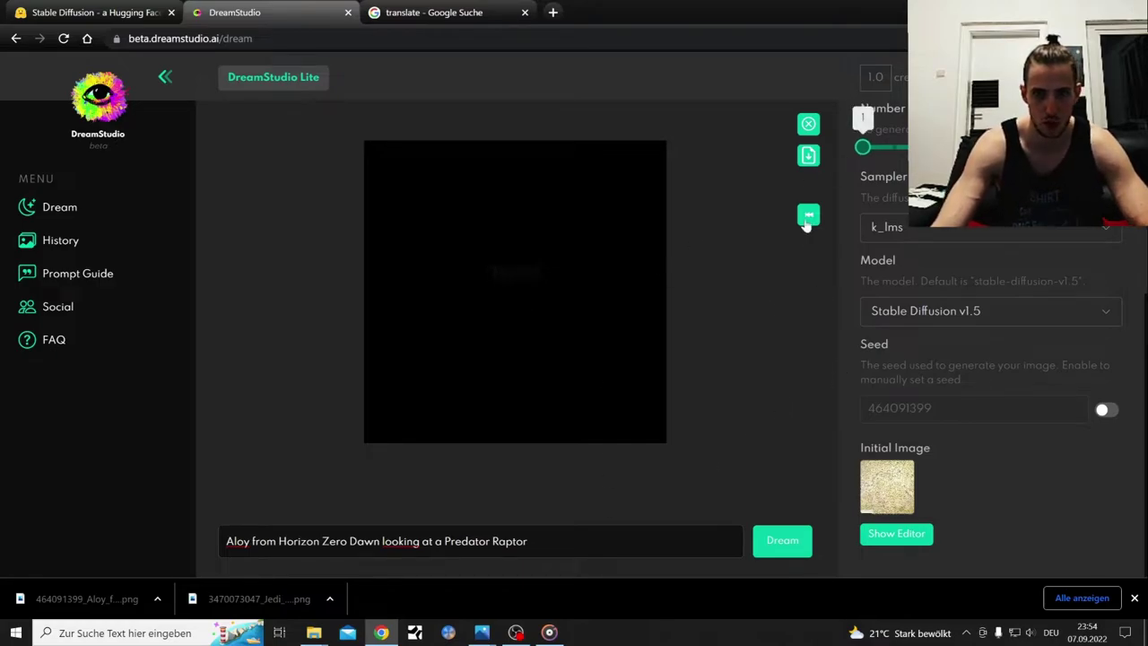
# Step: Go back to the Jedi Cat result and replace the initial image with IMG_20220101_152518.jpg from the Gespeicherte Bilder folder
pyautogui.click(810, 214)
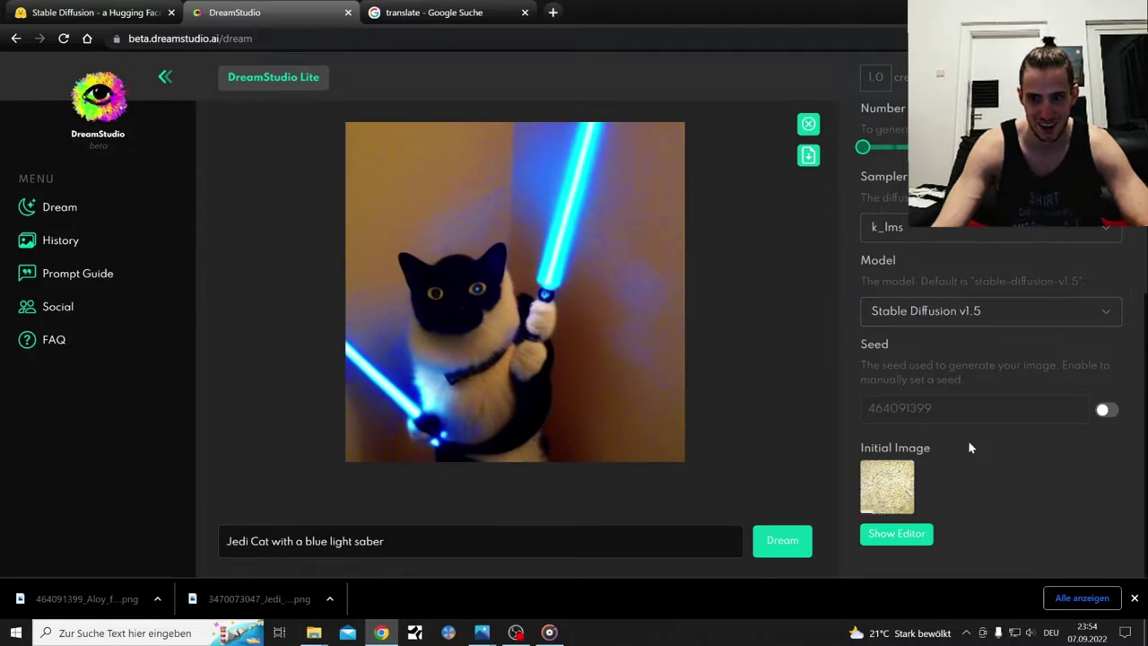
pyautogui.click(896, 533)
pyautogui.click(569, 452)
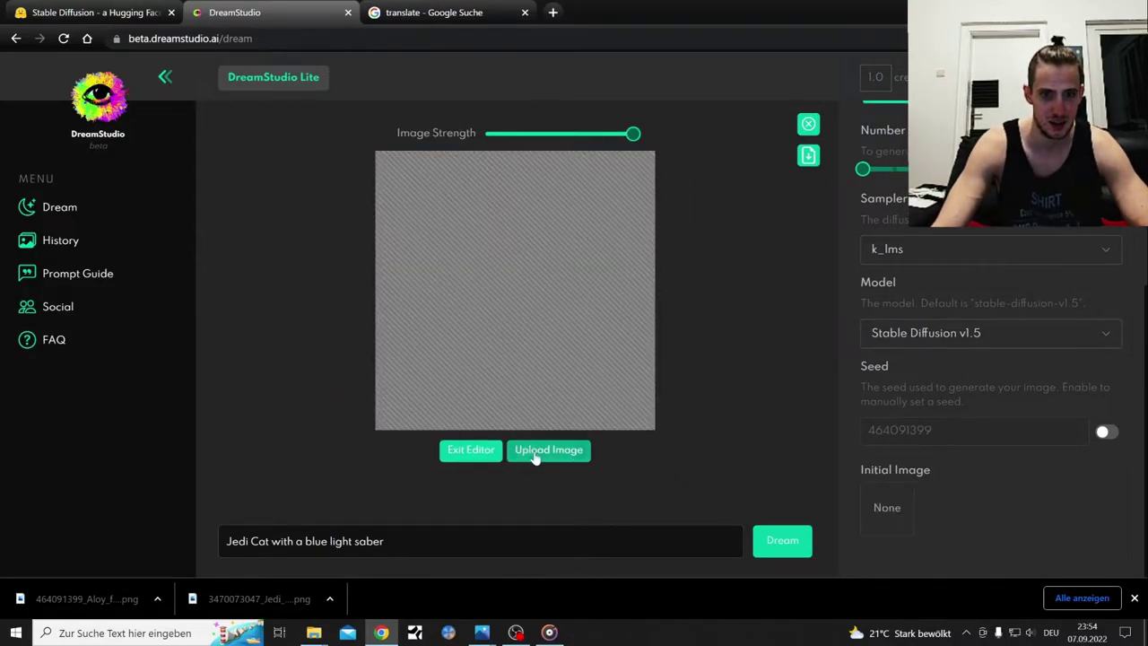
pyautogui.click(565, 453)
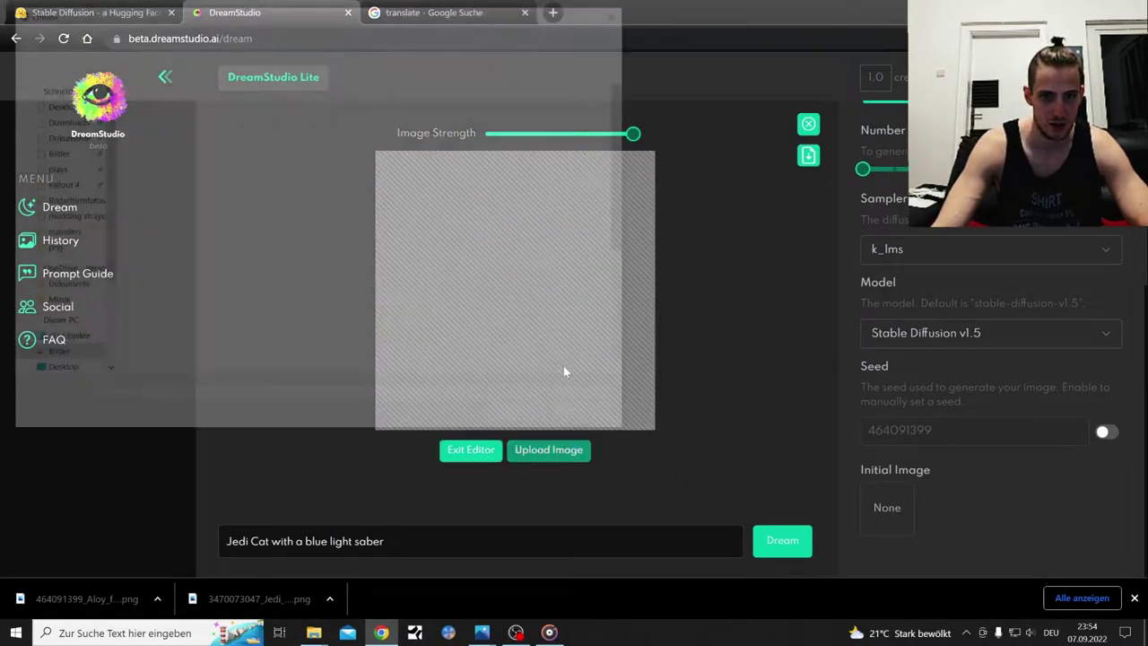
pyautogui.moveTo(631, 116); pyautogui.dragTo(627, 223)
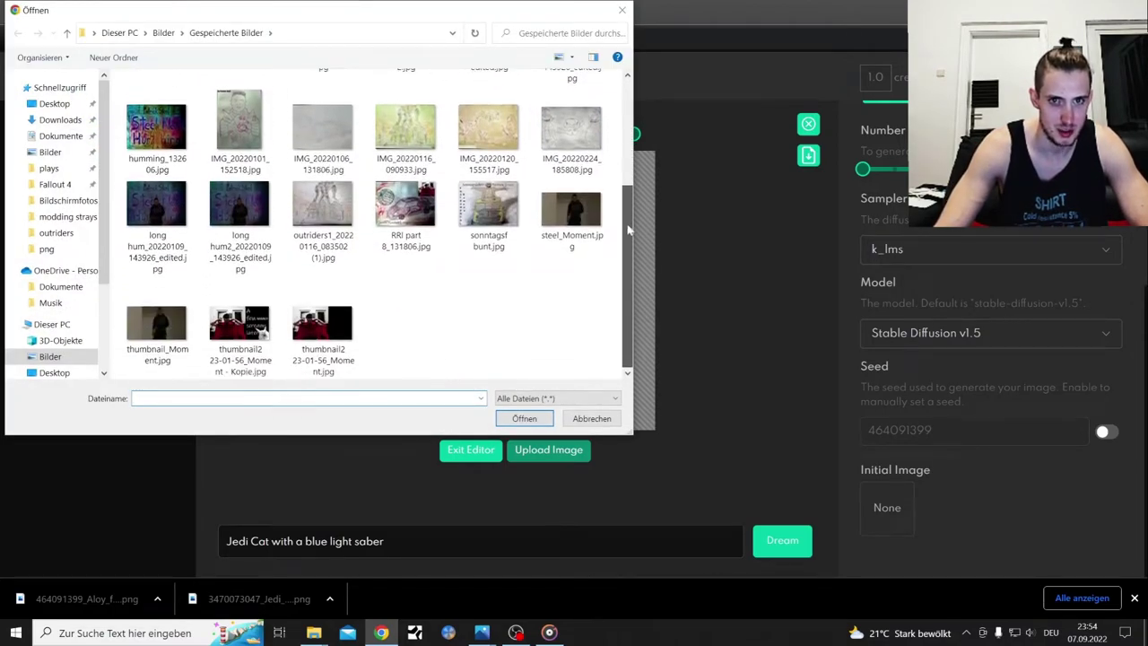
pyautogui.scroll(3, 353, 236)
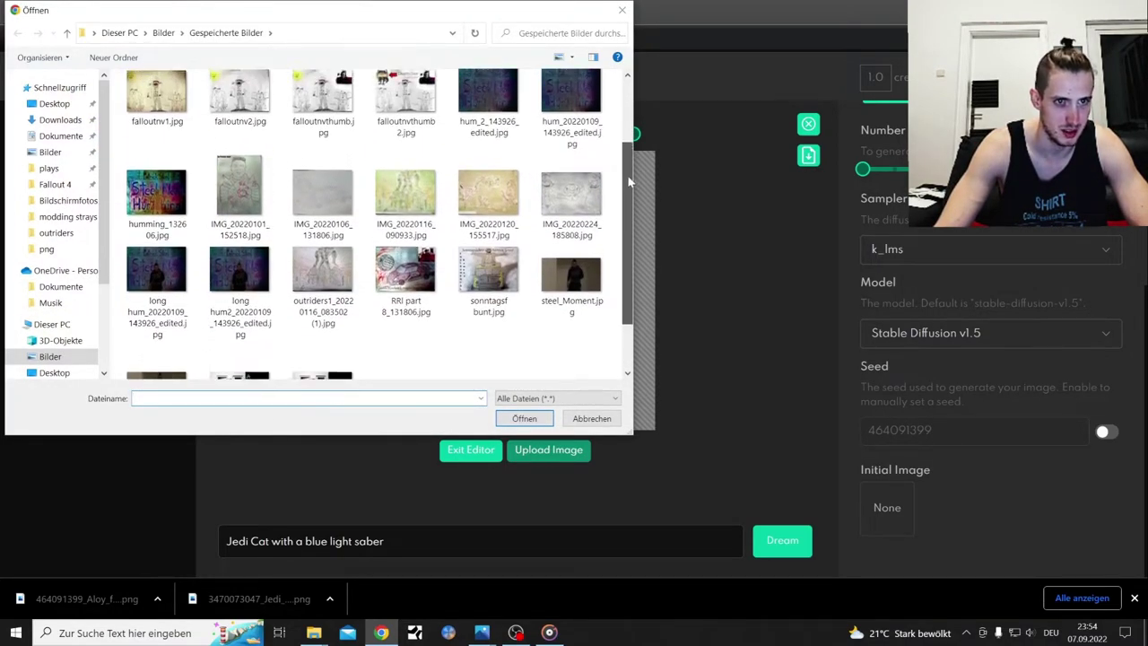
pyautogui.doubleClick(240, 300)
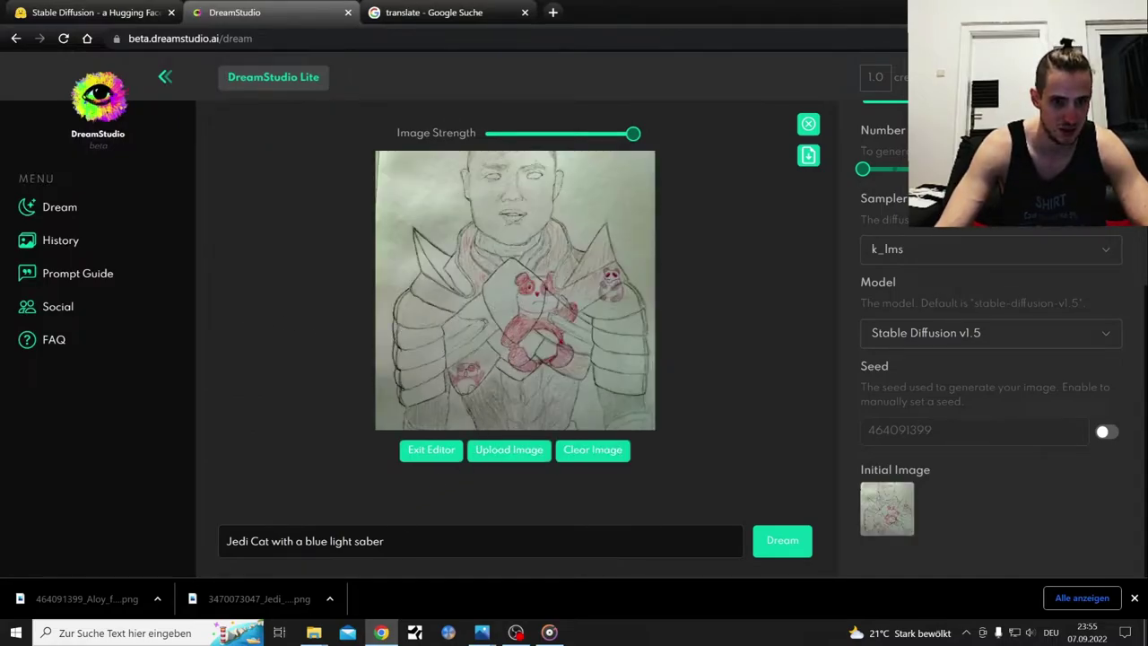
# Step: Replace the prompt with "Henry mXr with Mass Effect Panda Armor" and generate the image
pyautogui.hotkey('ctrl', 'a')
pyautogui.press('BackSpace')
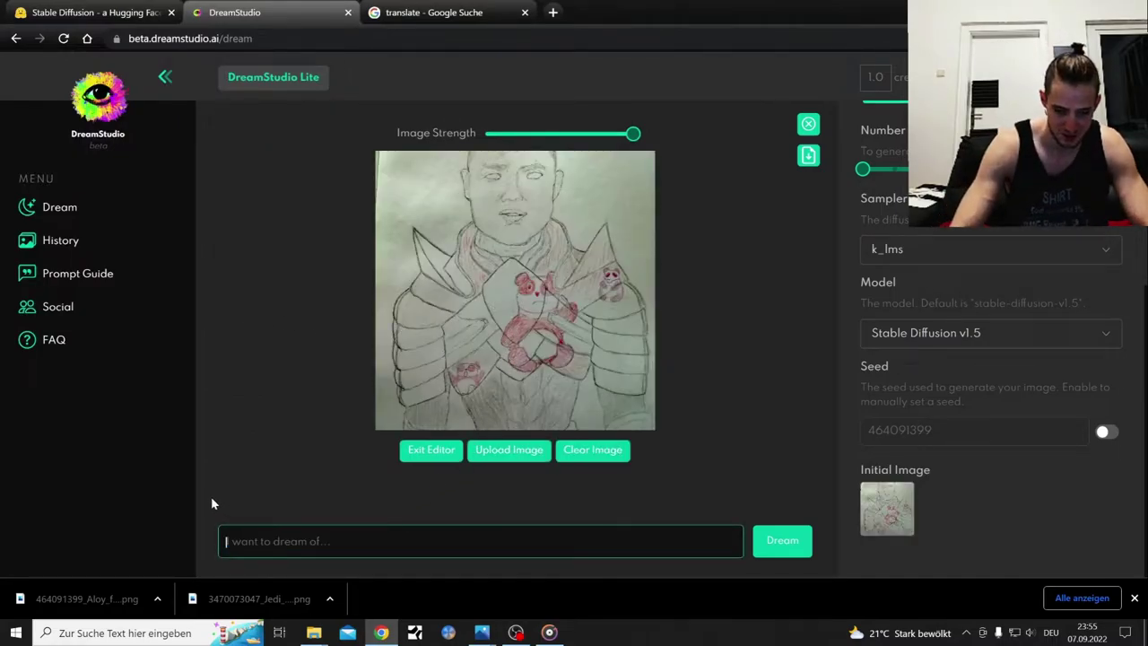
pyautogui.write('Henry mXr with Mass Effect Par')
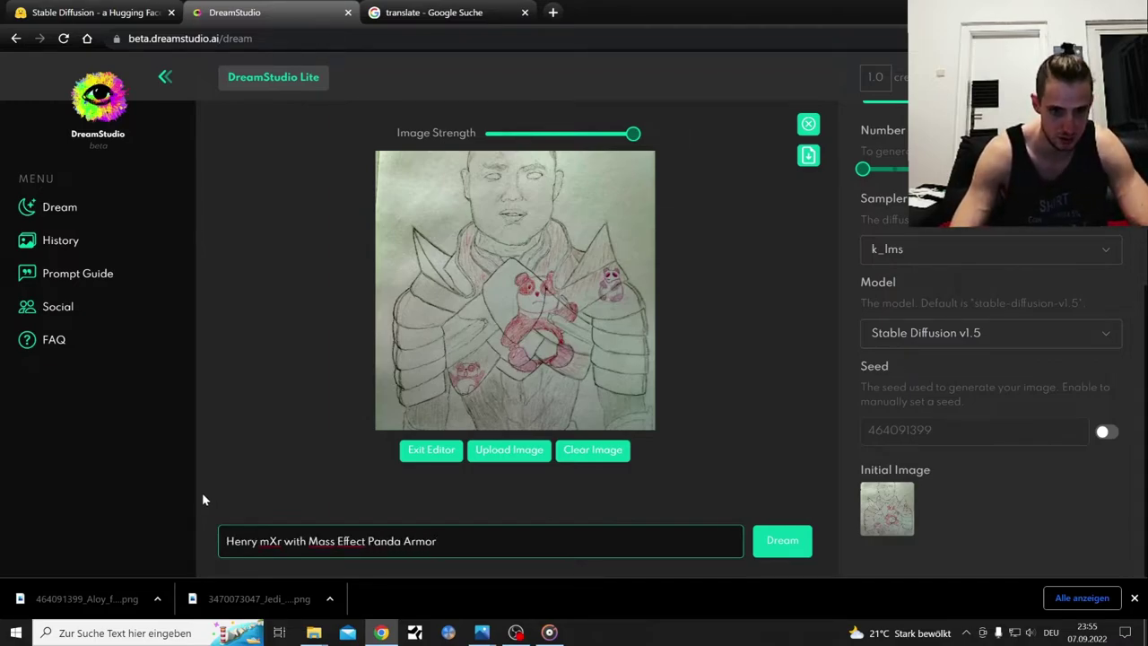
pyautogui.write('da Armor')
pyautogui.press('Return')
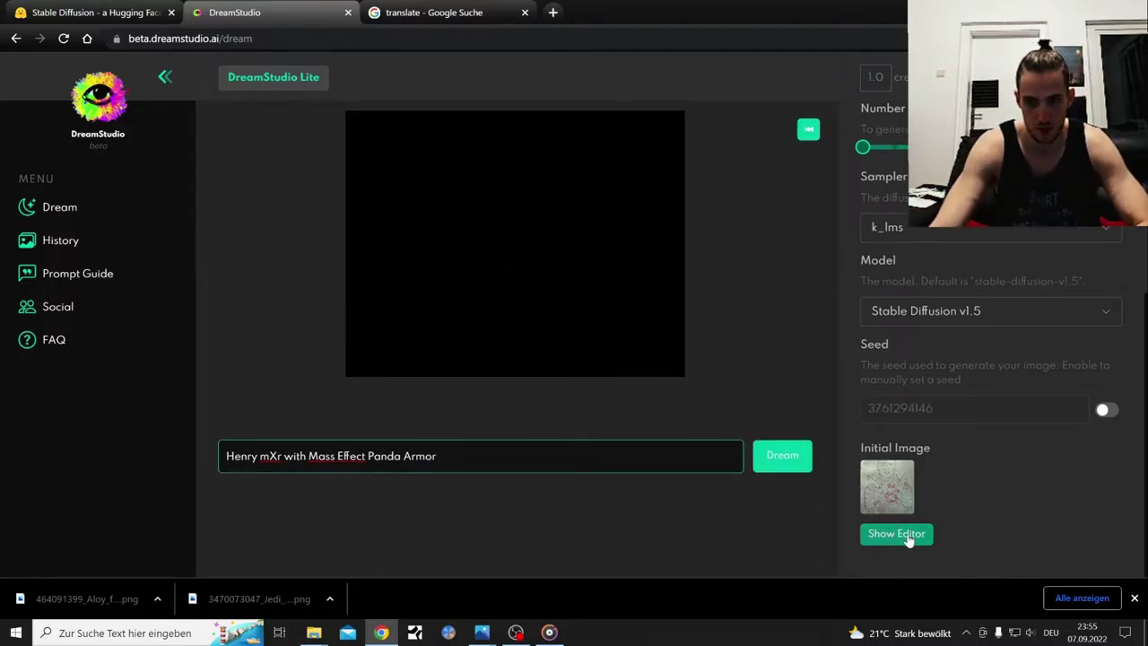
# Step: Clear the initial image and generate an image from only the prompt "Aloy from Horizon Zero Dawn looking at a Predator Raptor"
pyautogui.click(896, 535)
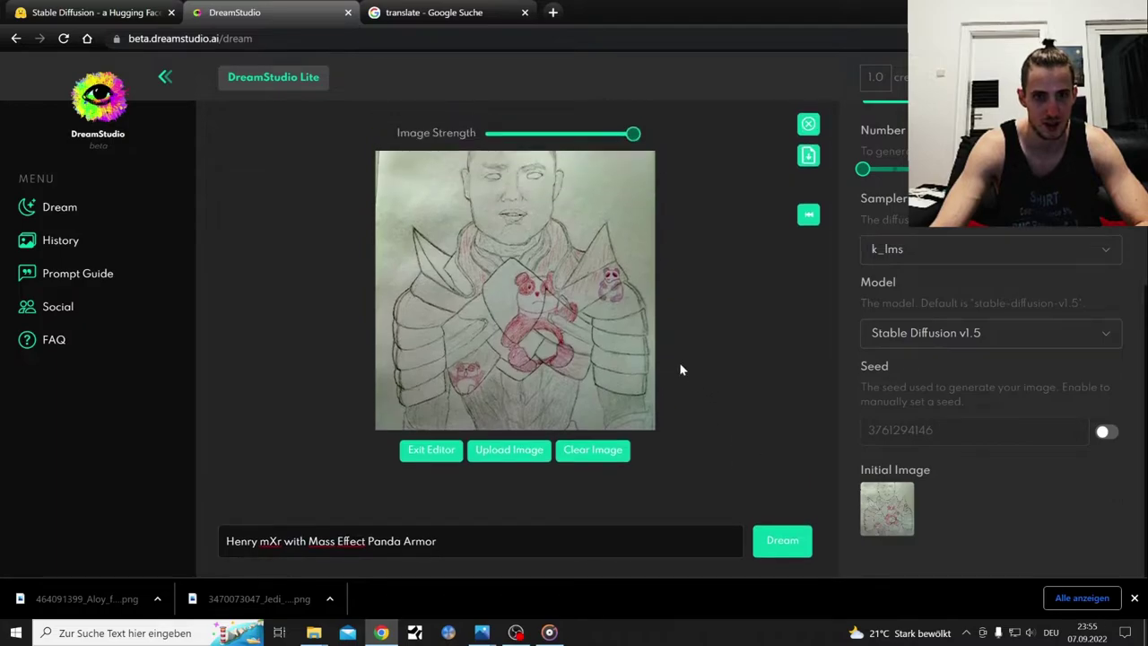
pyautogui.click(596, 451)
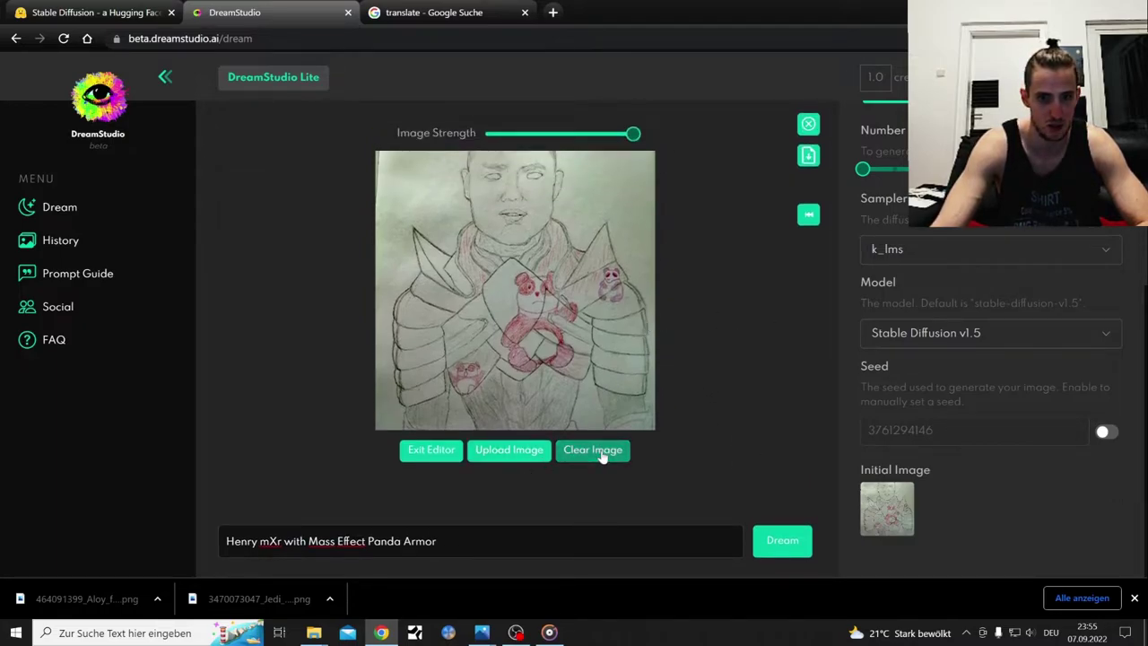
pyautogui.moveTo(440, 542); pyautogui.dragTo(213, 541)
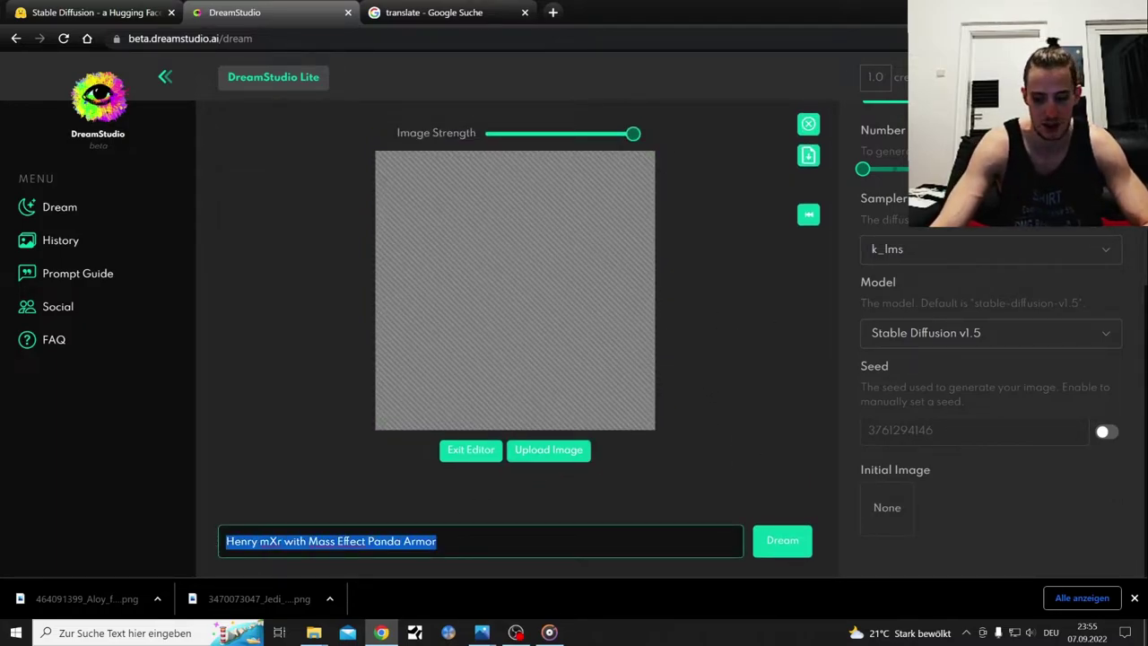
pyautogui.press('BackSpace')
pyautogui.click(1134, 597)
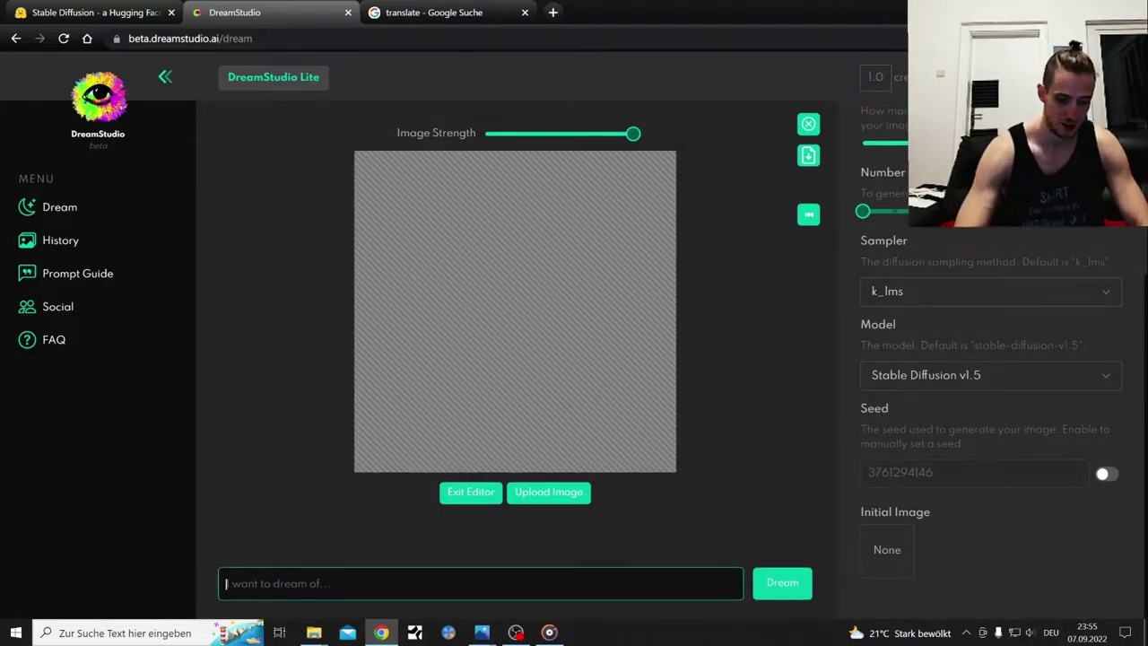
pyautogui.write('Aloy from Horizon Zero Dawn looking at a Predator Raptor')
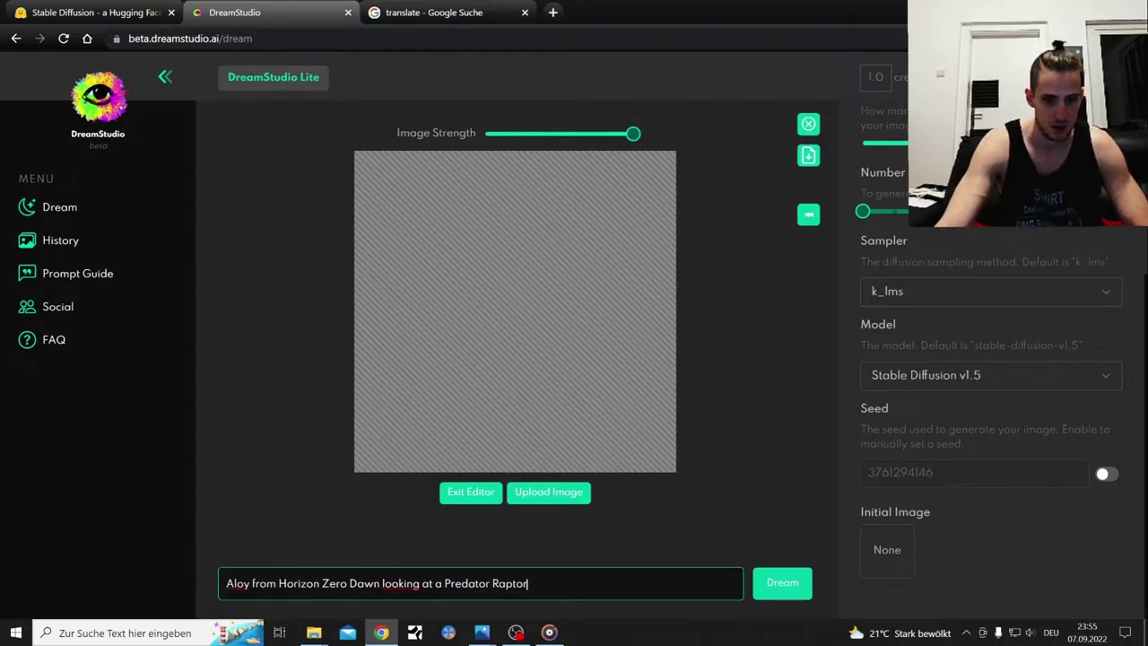
pyautogui.click(786, 584)
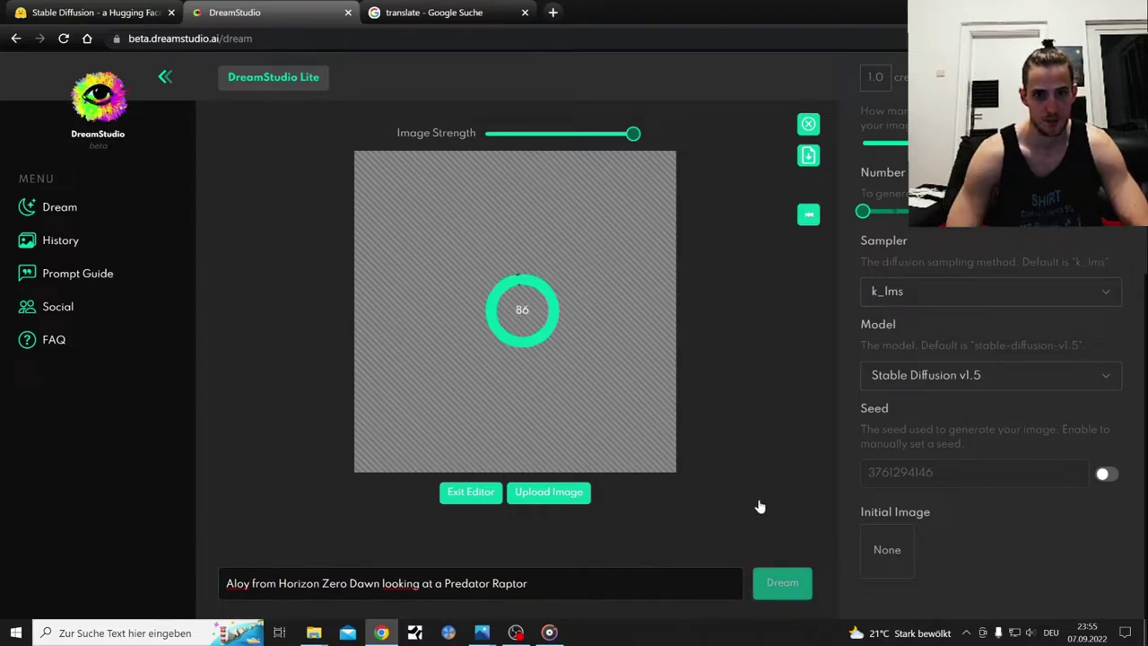